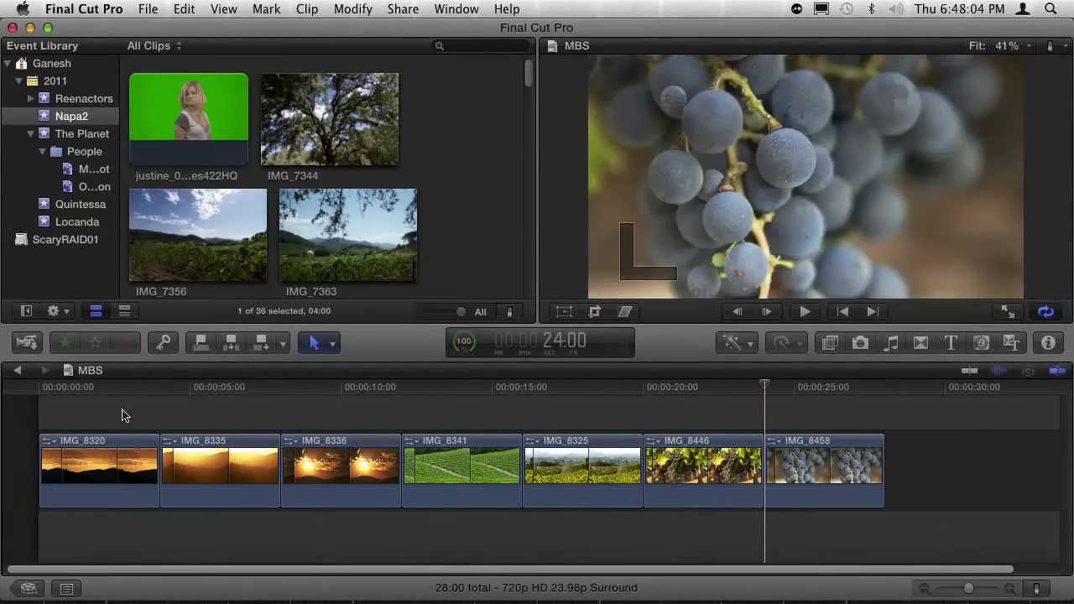
# - Insert the green-screen justine clip at the start of the MBS timeline and select it
pyautogui.press('j')
pyautogui.press('j')
pyautogui.press('j')
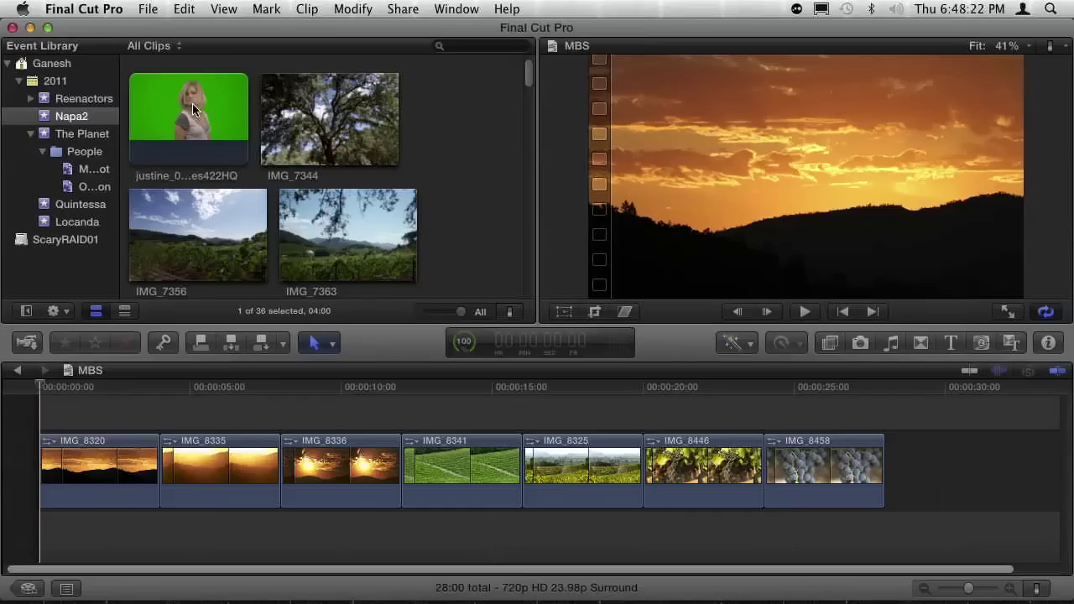
pyautogui.click(189, 105)
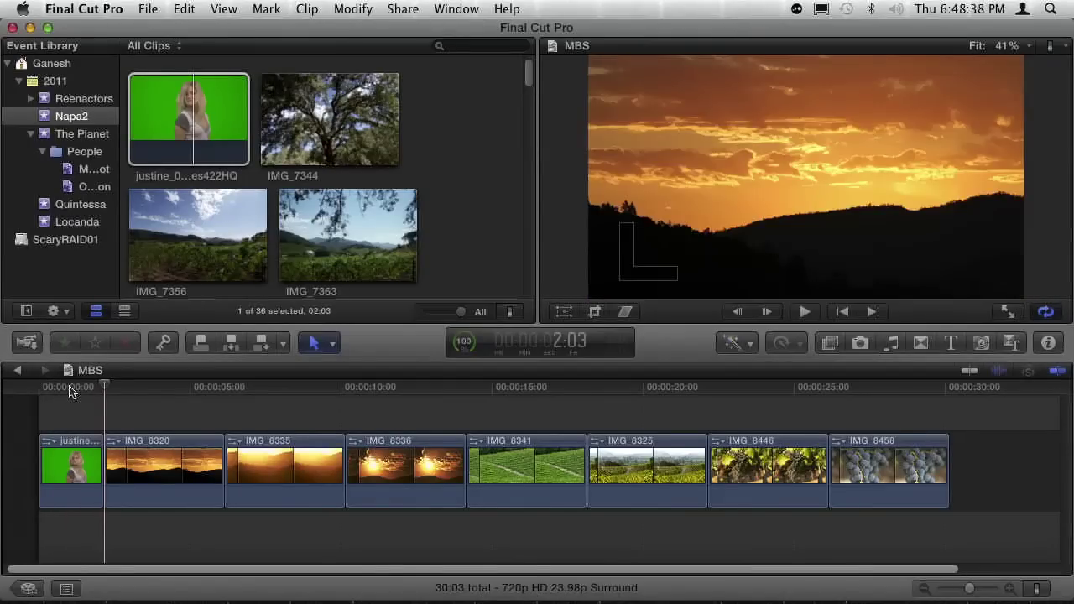
pyautogui.press('Home')
pyautogui.click(66, 457)
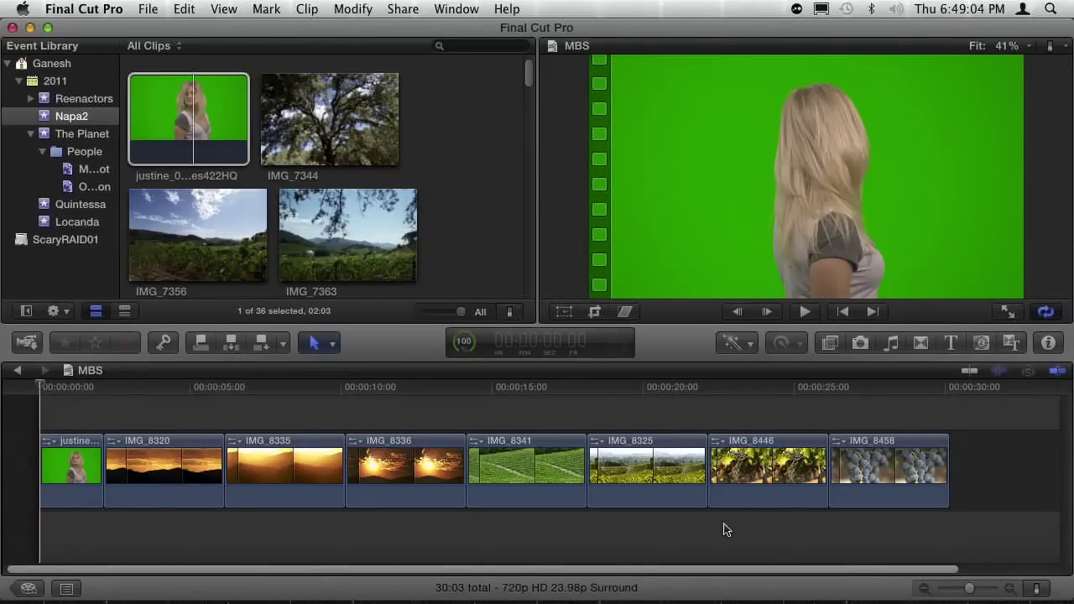
pyautogui.click(982, 343)
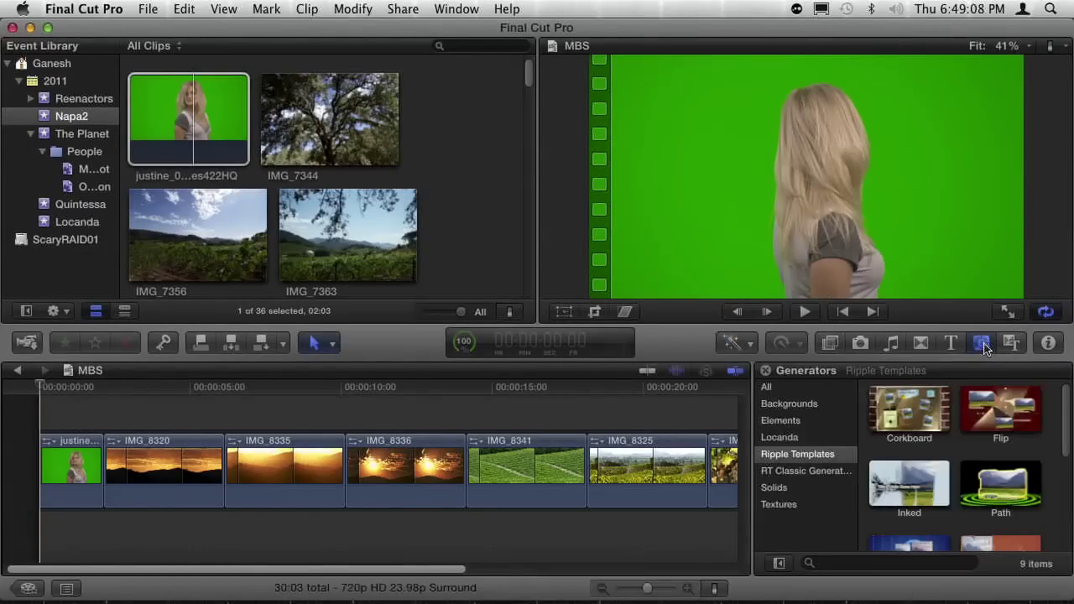
# - Filter generators to Backgrounds, append Curtain and fit the timeline, then undo the append
pyautogui.click(789, 406)
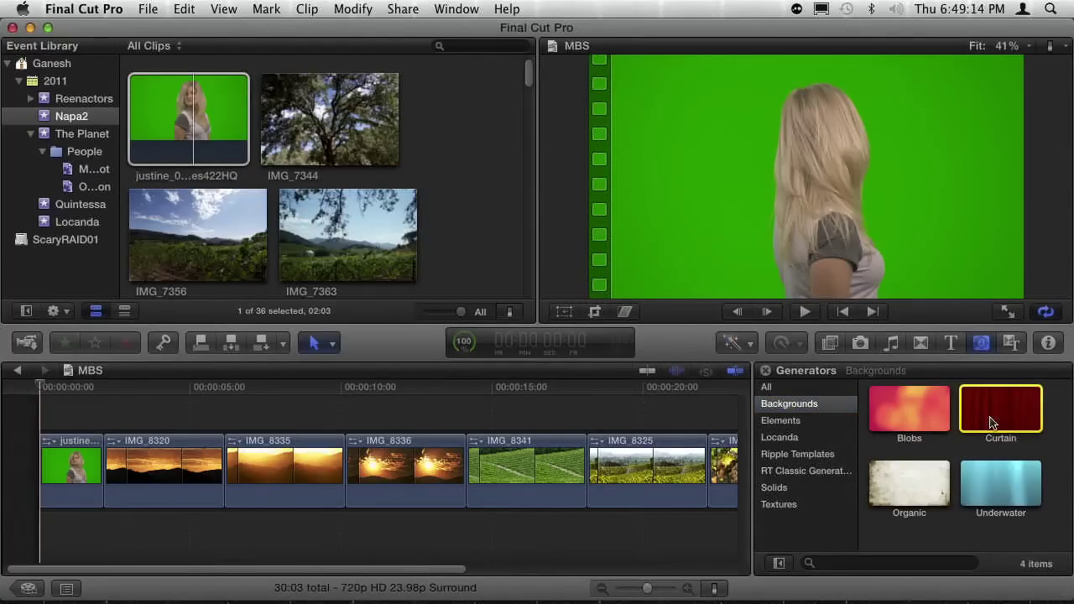
pyautogui.press('e')
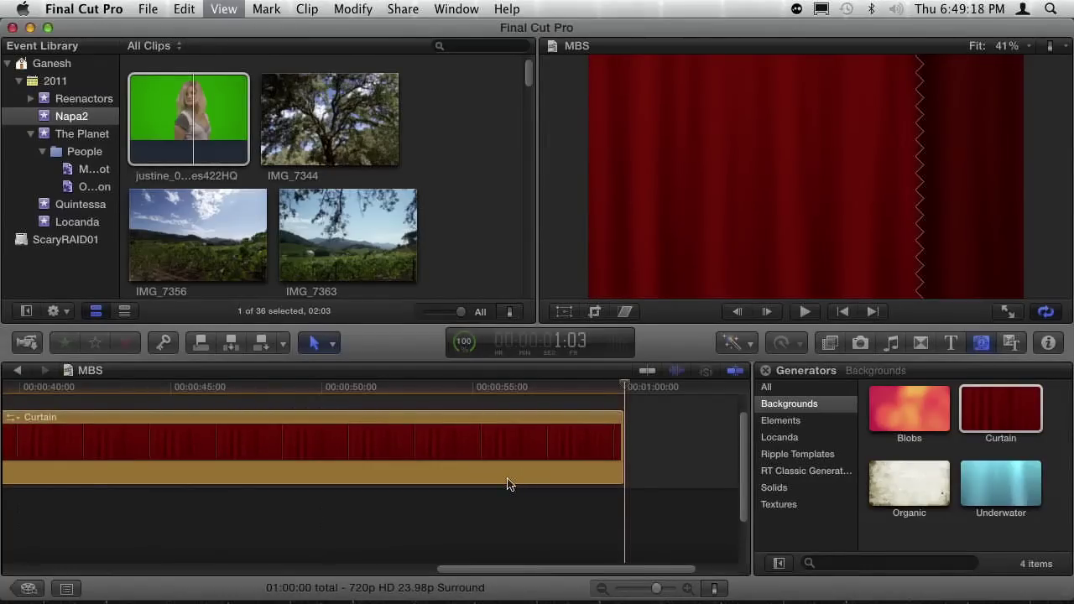
pyautogui.hotkey('shift', 'z')
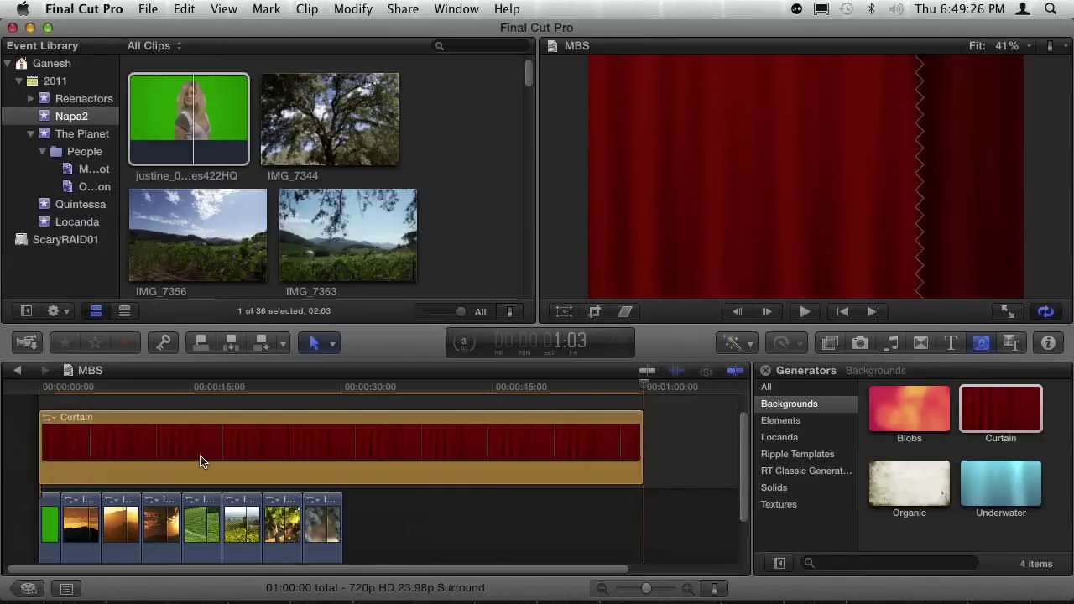
pyautogui.press('super+z')
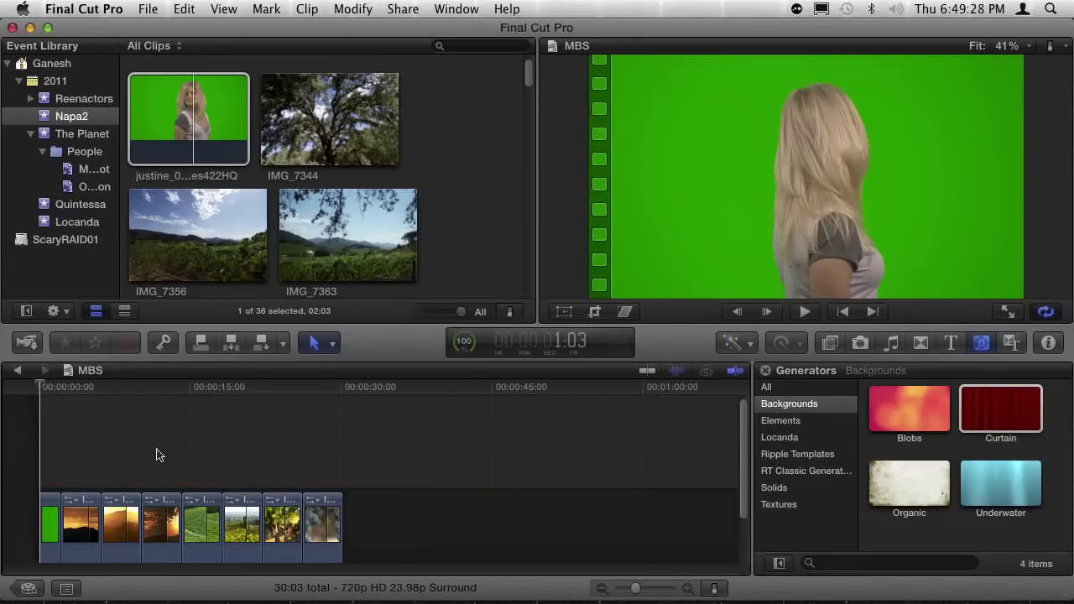
pyautogui.press('super+equal')
# - Connect the Curtain background to the first clip with Q
pyautogui.scroll(-3, 157, 454)
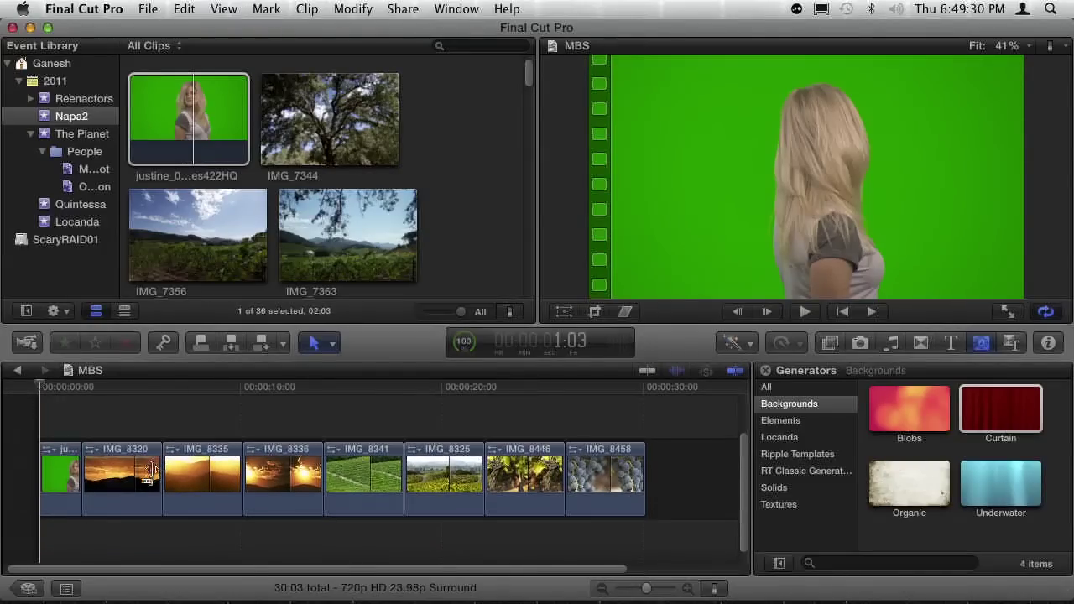
pyautogui.click(57, 448)
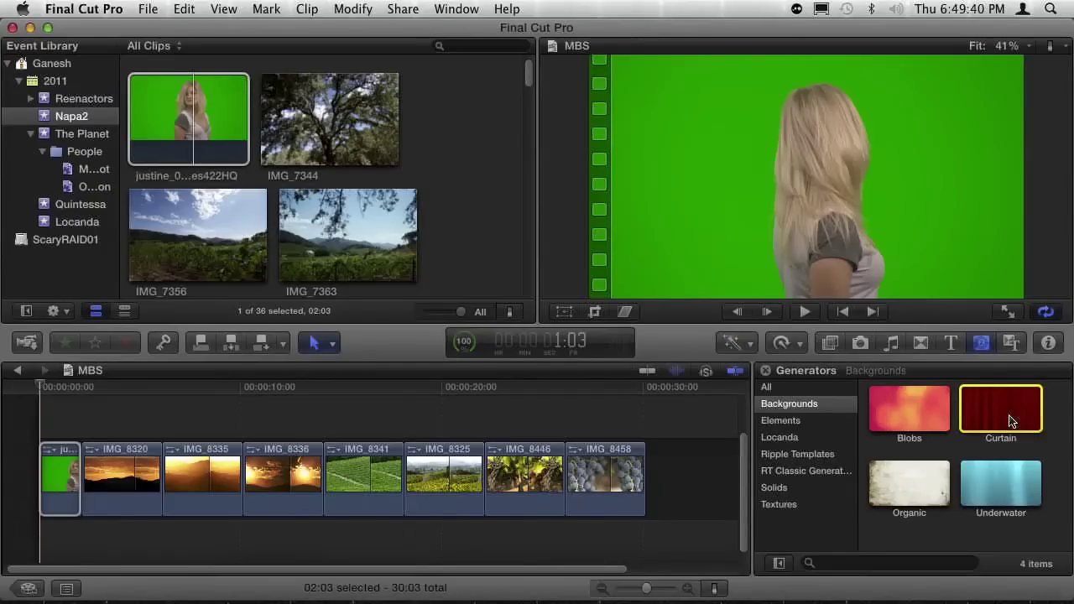
pyautogui.press('q')
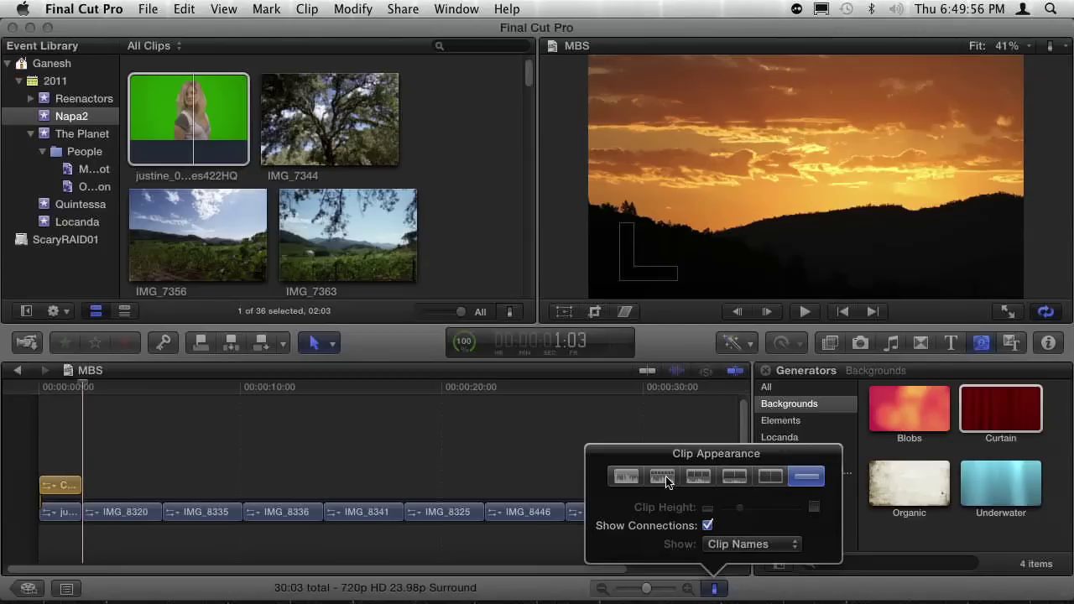
# - Set timeline clip appearance to name-only bars and return the playhead to the project start
pyautogui.click(663, 476)
pyautogui.click(696, 476)
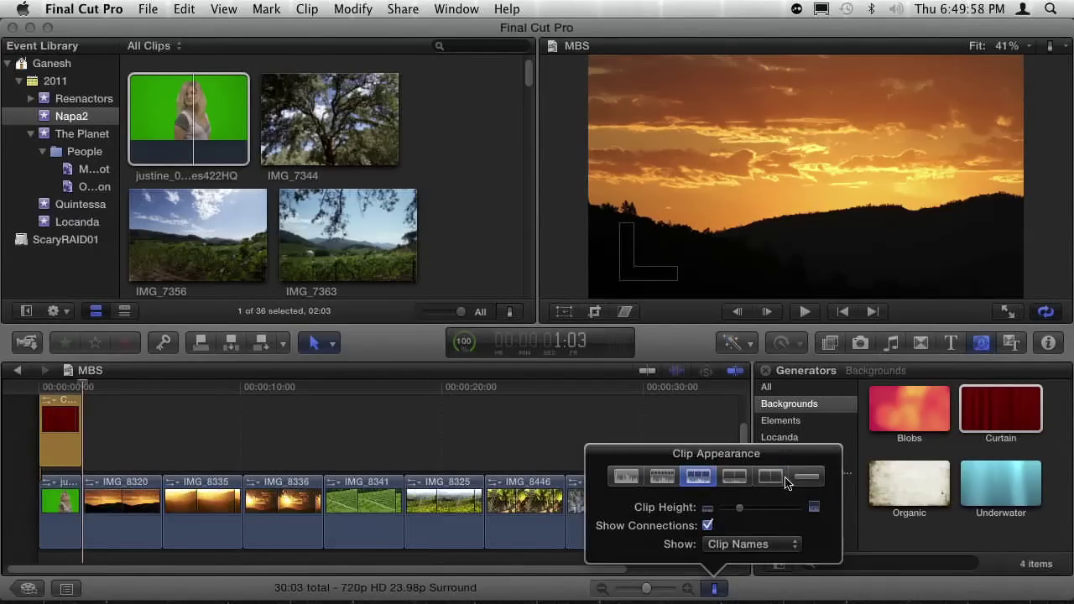
pyautogui.click(806, 476)
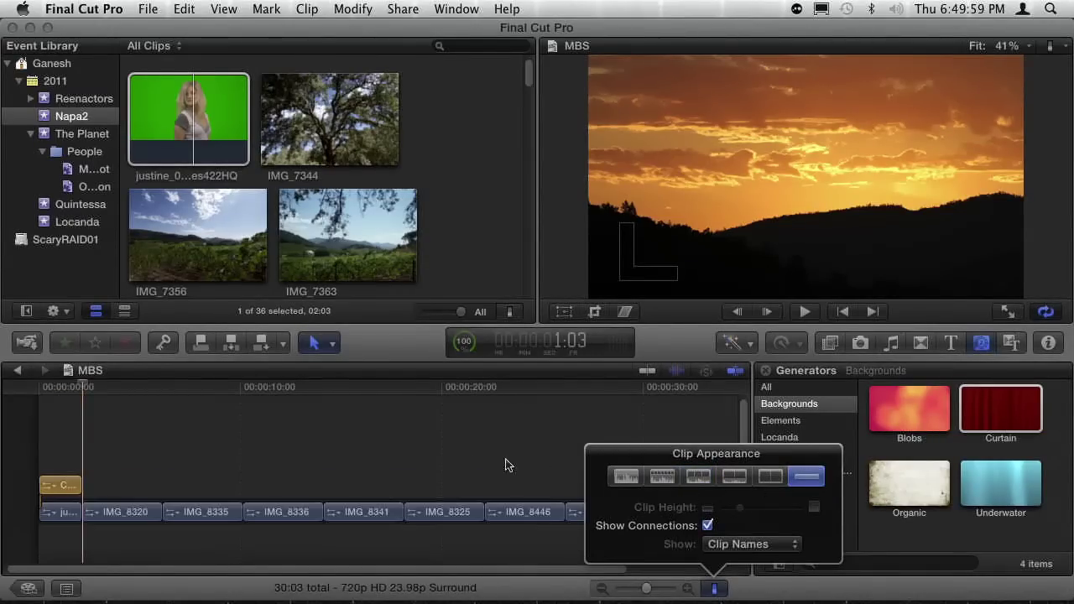
pyautogui.click(67, 390)
pyautogui.click(58, 387)
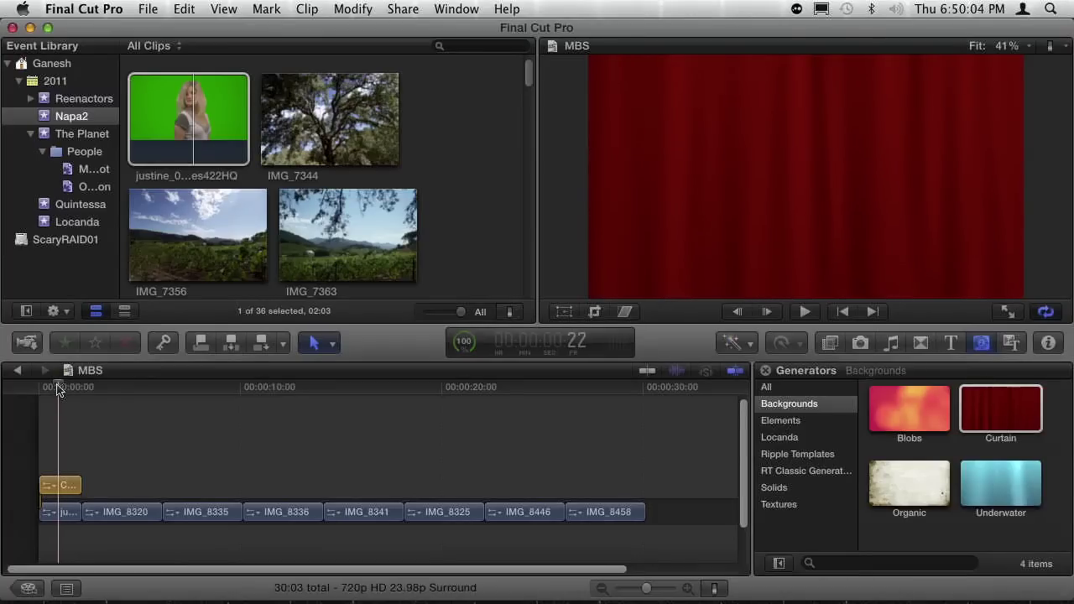
pyautogui.press('super+equal')
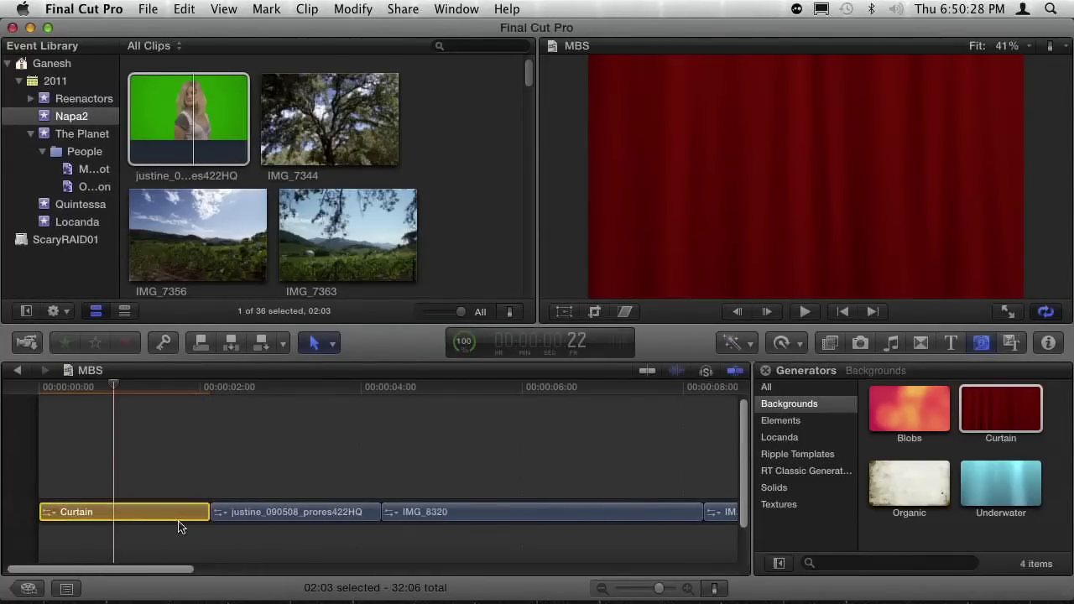
# - Undo the Curtain overwrite, drag Curtain below the justine clip, then select the justine clip
pyautogui.press('super+z')
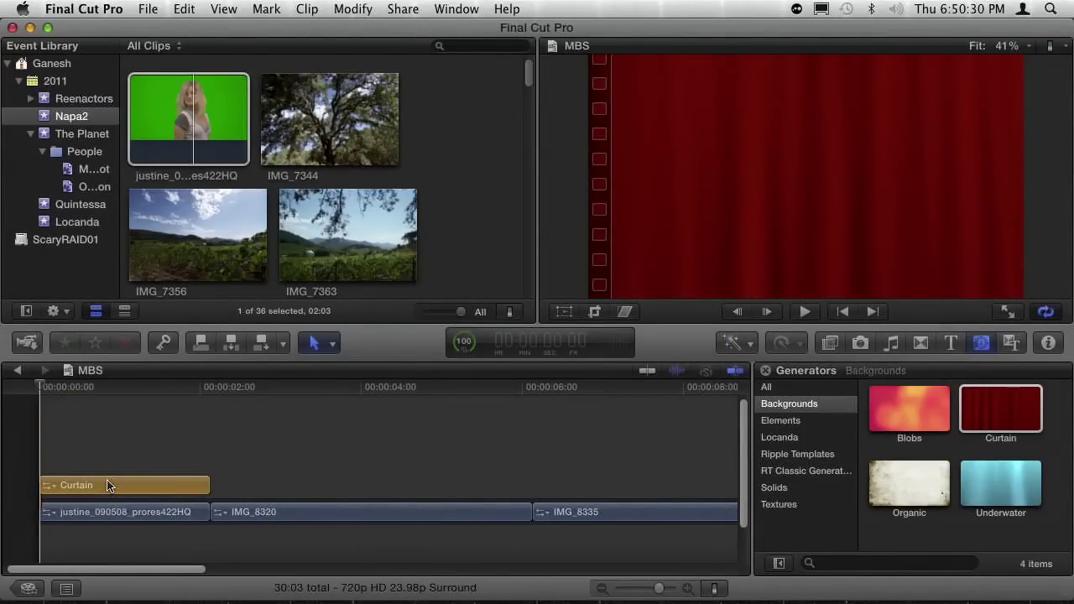
pyautogui.moveTo(107, 485)
pyautogui.mouseDown()
pyautogui.moveTo(103, 530)
pyautogui.moveTo(107, 441)
pyautogui.moveTo(110, 503)
pyautogui.moveTo(127, 453)
pyautogui.moveTo(114, 498)
pyautogui.mouseUp()
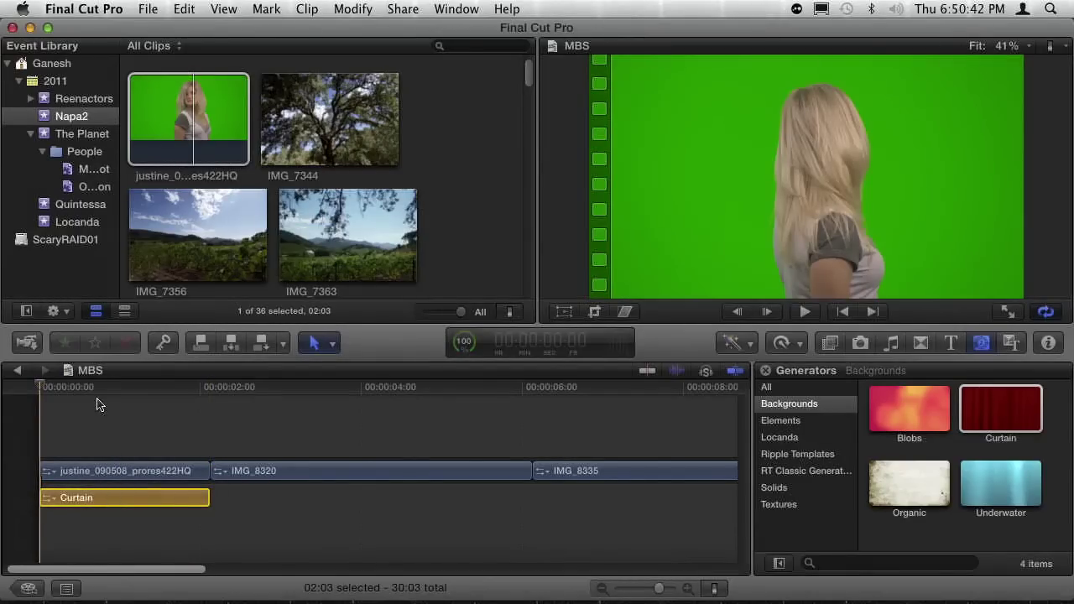
pyautogui.moveTo(87, 389); pyautogui.dragTo(99, 393)
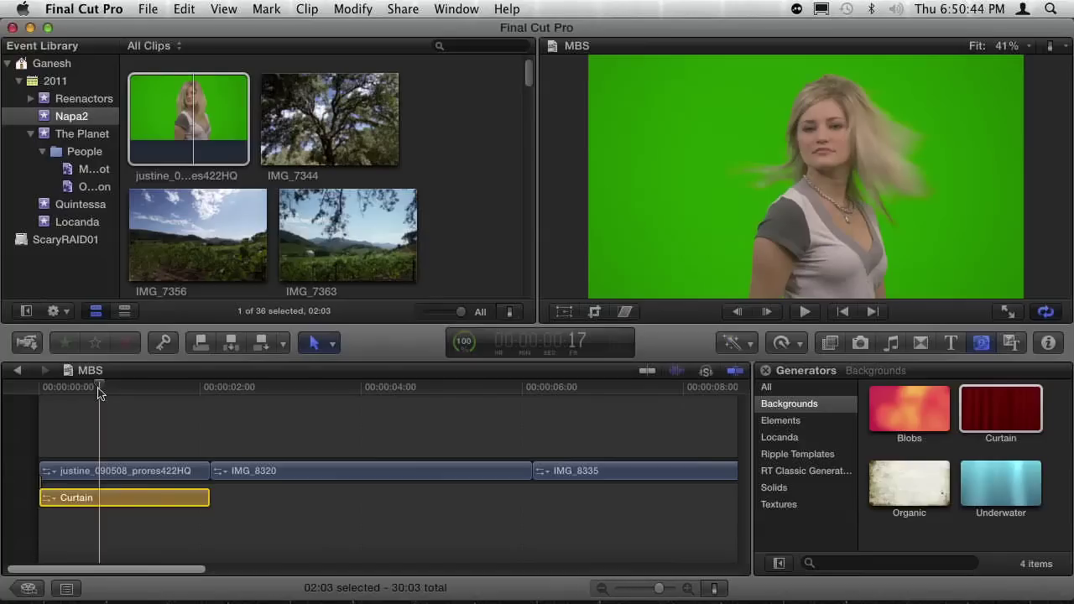
pyautogui.click(101, 473)
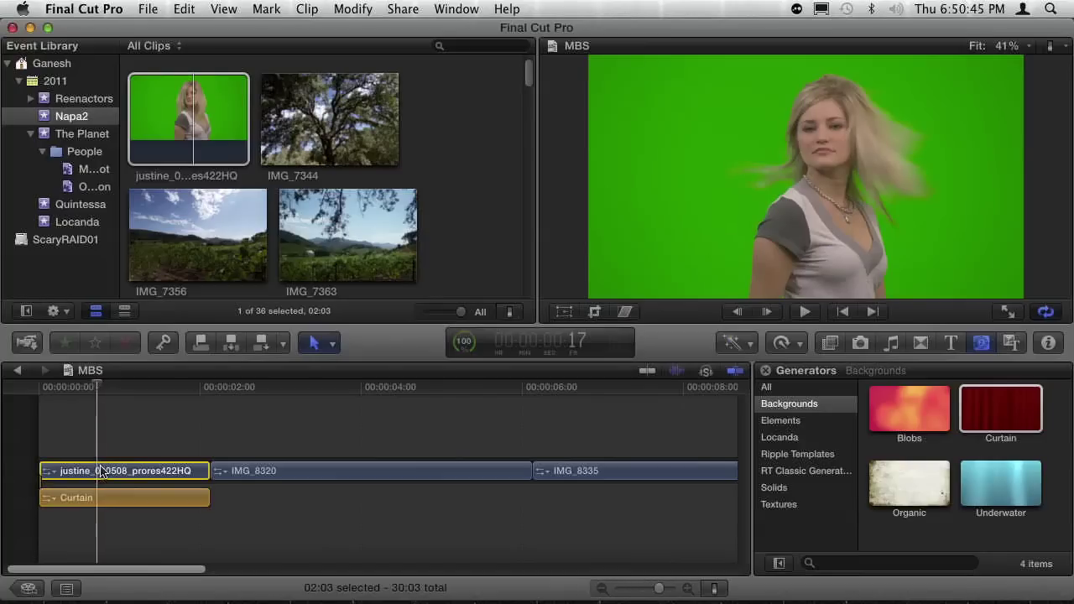
pyautogui.click(937, 367)
pyautogui.click(830, 344)
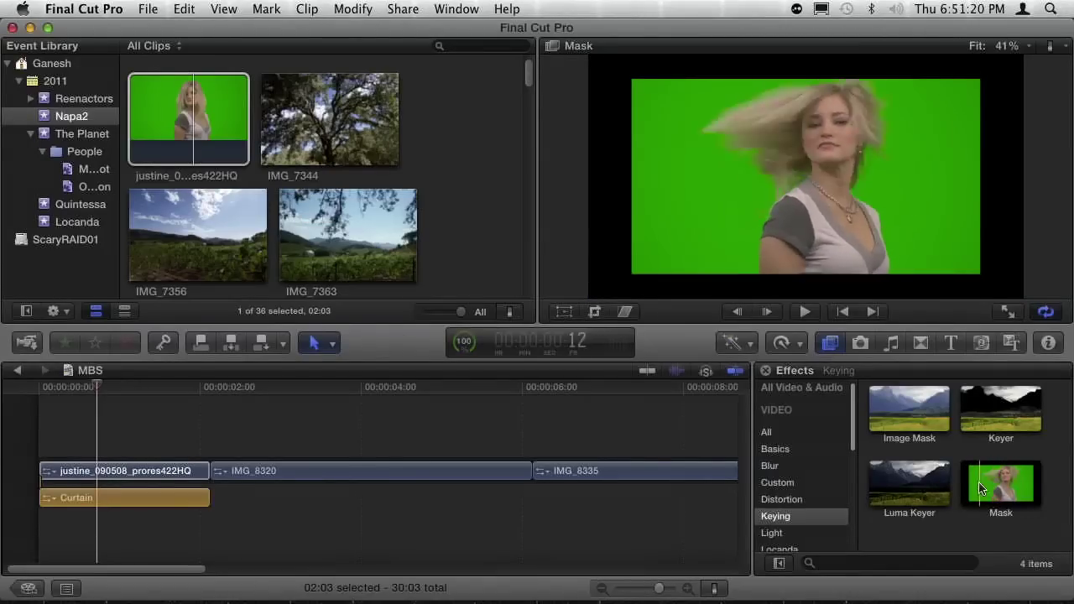
# - Apply the Keying Mask effect to the justine clip and pull its four corners outward
pyautogui.moveTo(999, 487); pyautogui.dragTo(107, 475)
pyautogui.click(98, 470)
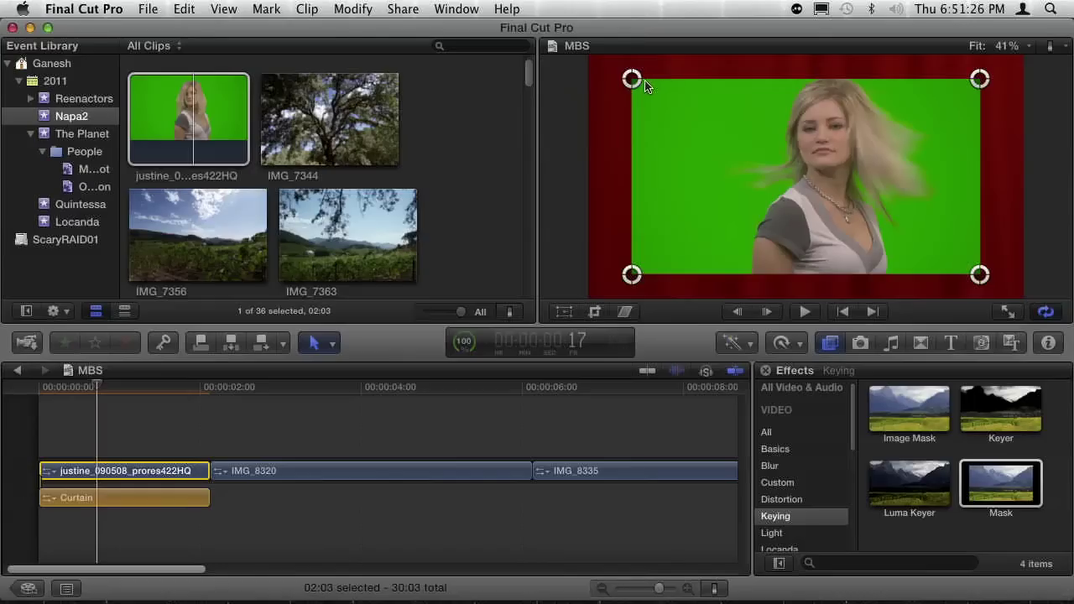
pyautogui.moveTo(632, 81); pyautogui.dragTo(657, 49)
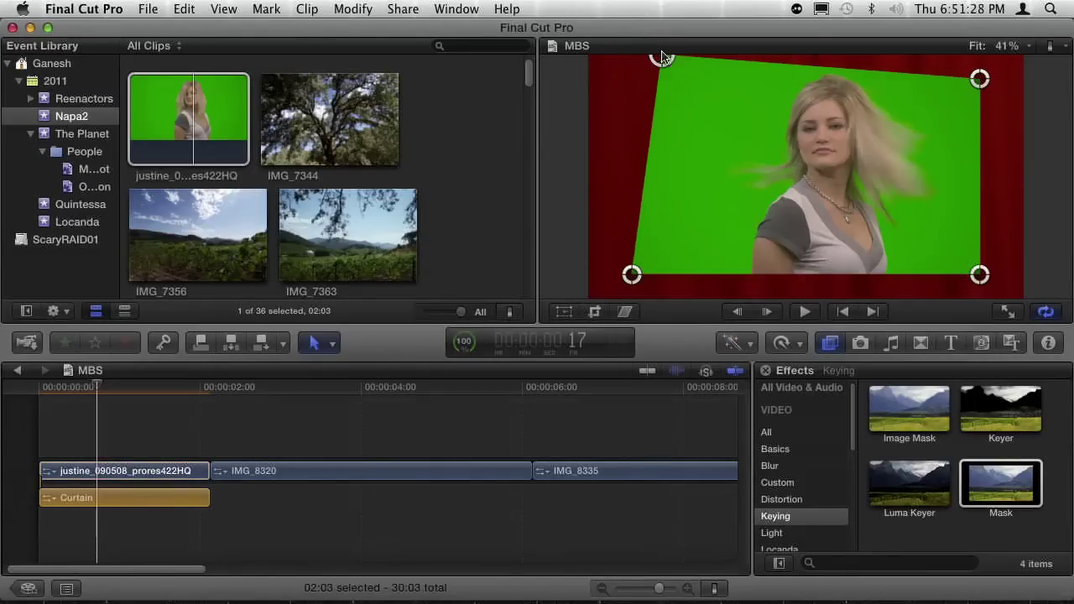
pyautogui.moveTo(980, 79); pyautogui.dragTo(965, 48)
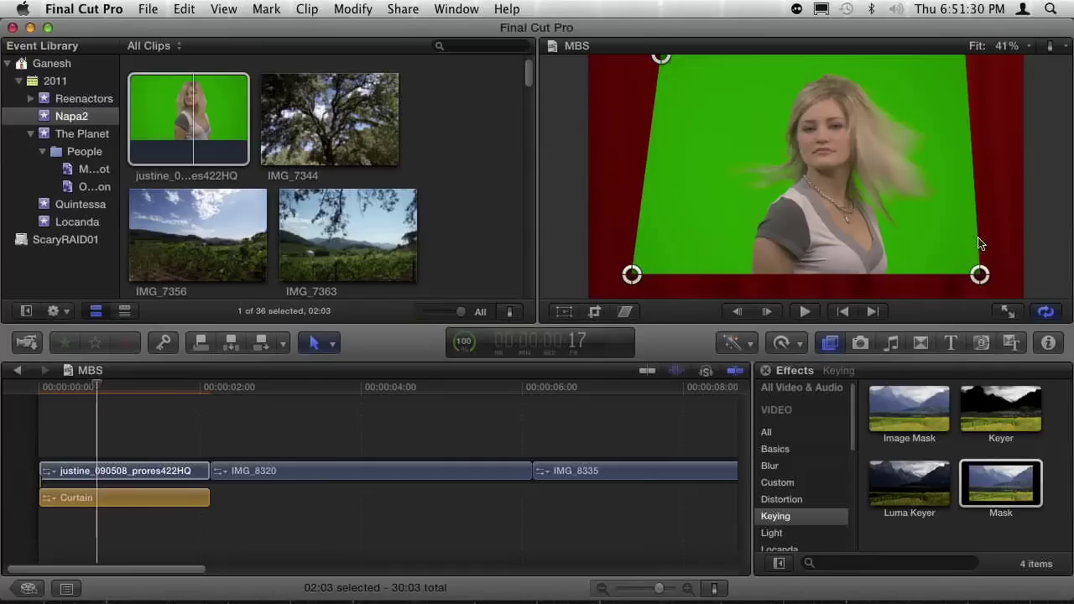
pyautogui.moveTo(979, 275); pyautogui.dragTo(978, 304)
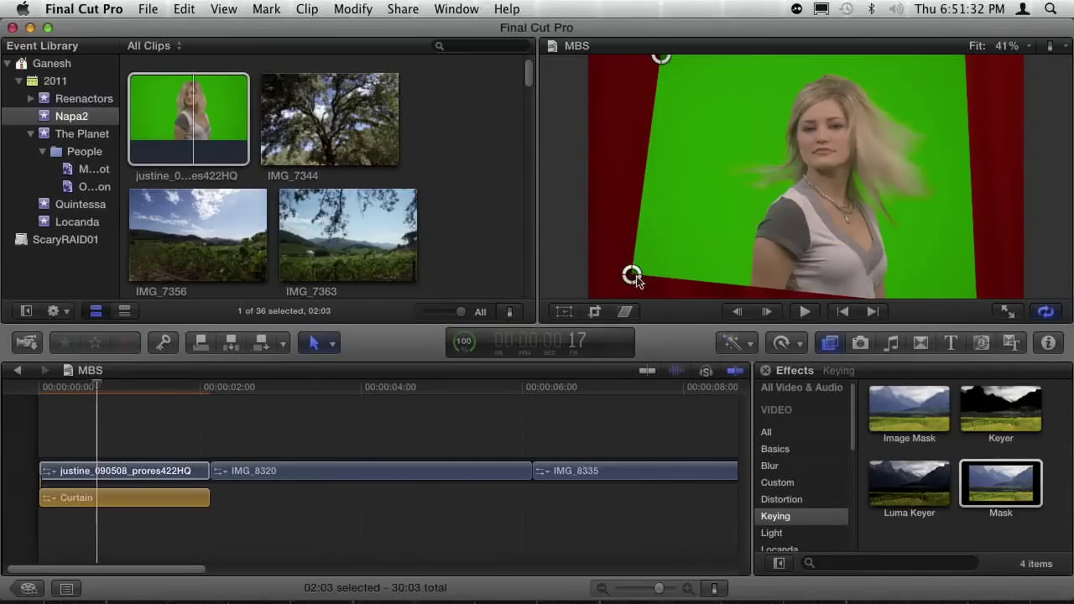
pyautogui.moveTo(631, 275); pyautogui.dragTo(632, 305)
pyautogui.click(82, 410)
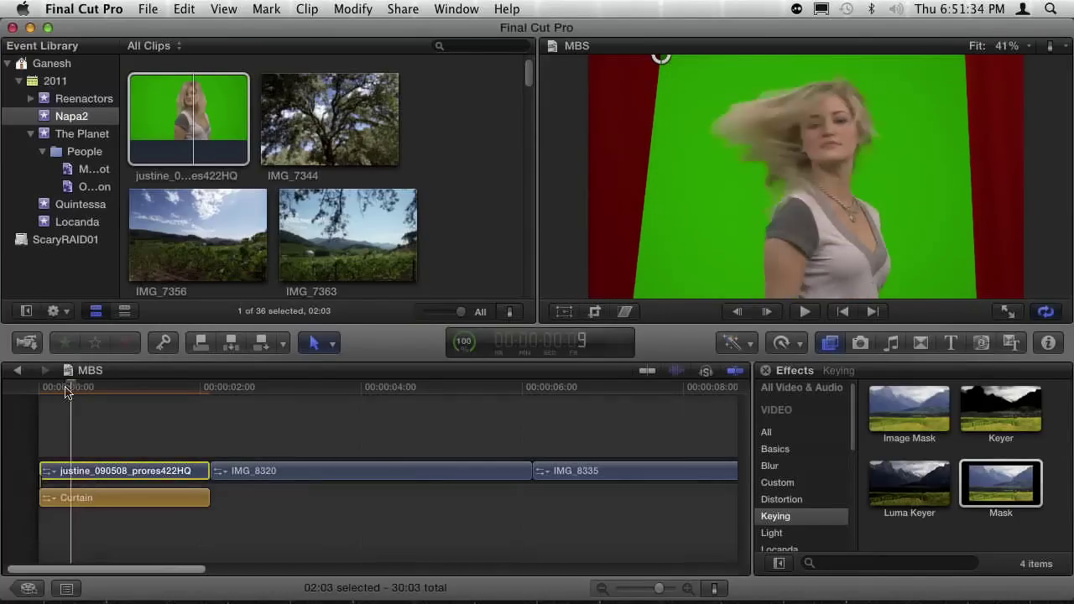
pyautogui.click(73, 388)
pyautogui.moveTo(73, 392); pyautogui.dragTo(80, 393)
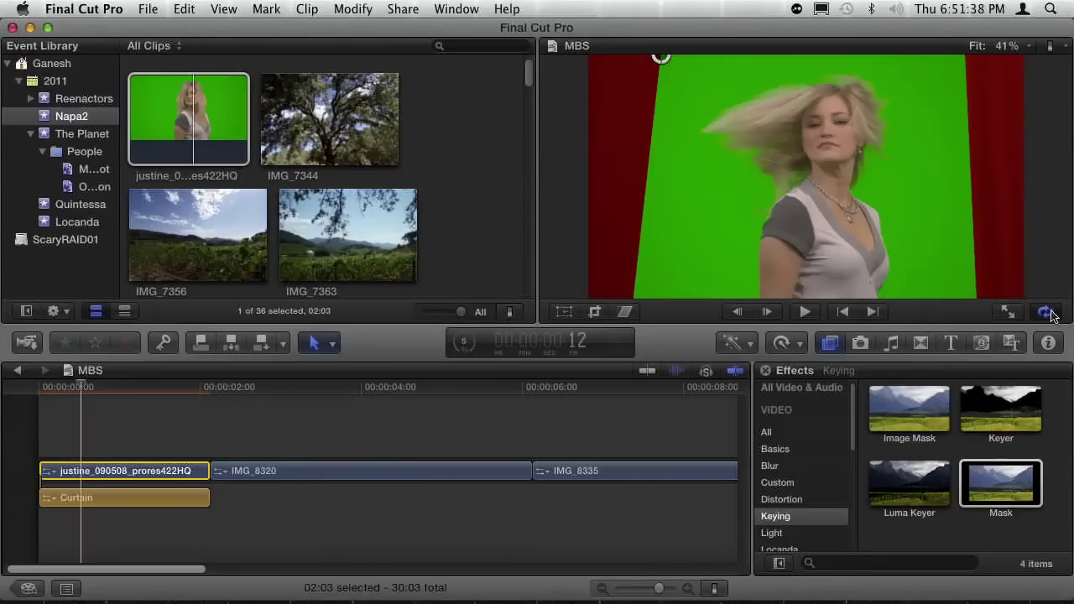
# - Soften the Mask Feather in the Inspector and set the Keyer View to Matte
pyautogui.click(1048, 344)
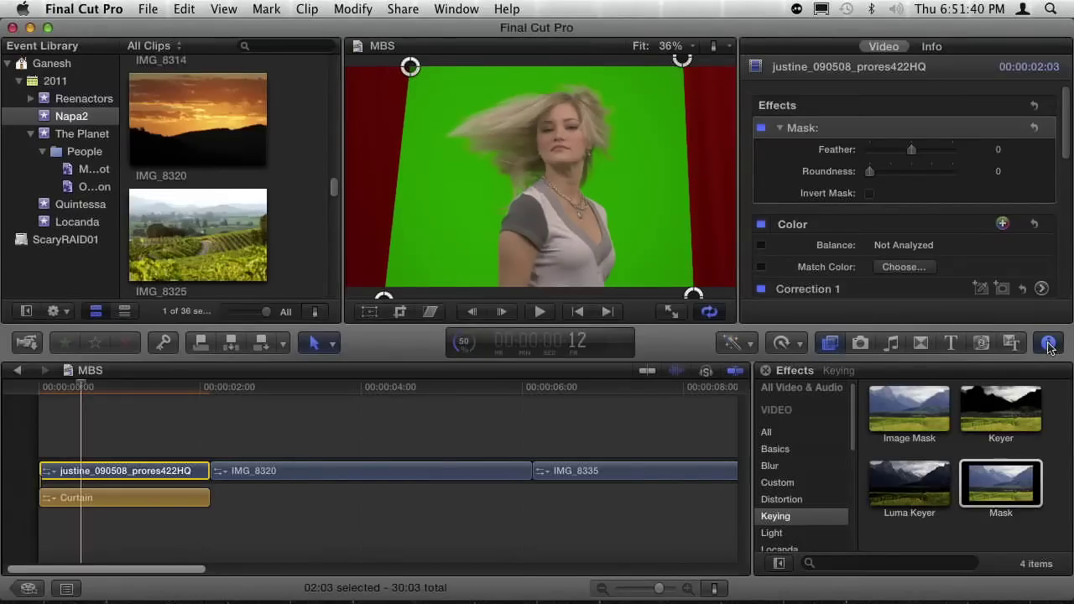
pyautogui.moveTo(934, 155); pyautogui.dragTo(944, 152)
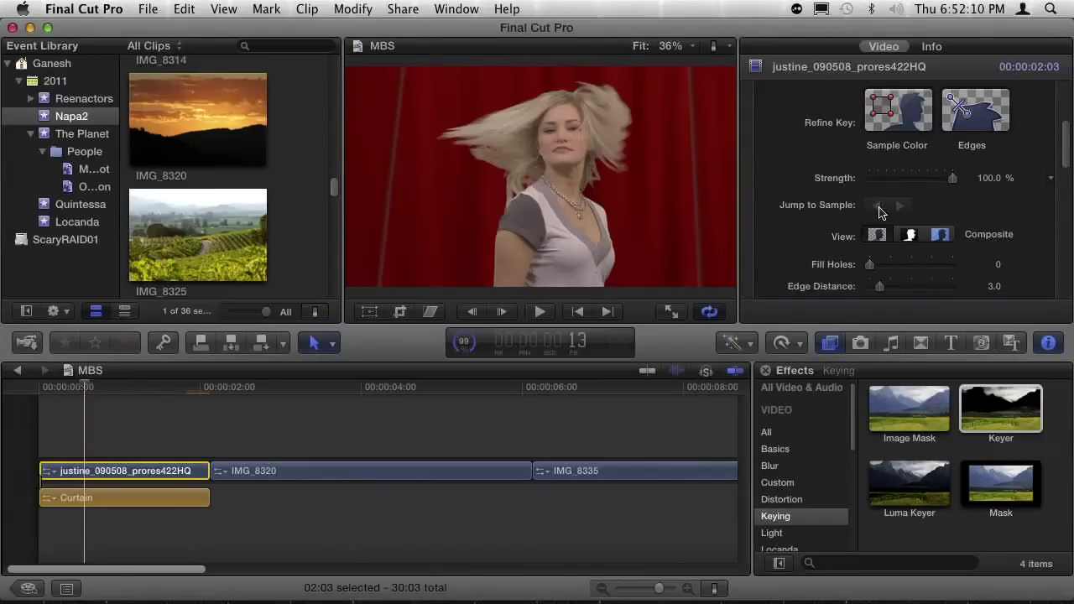
pyautogui.click(910, 209)
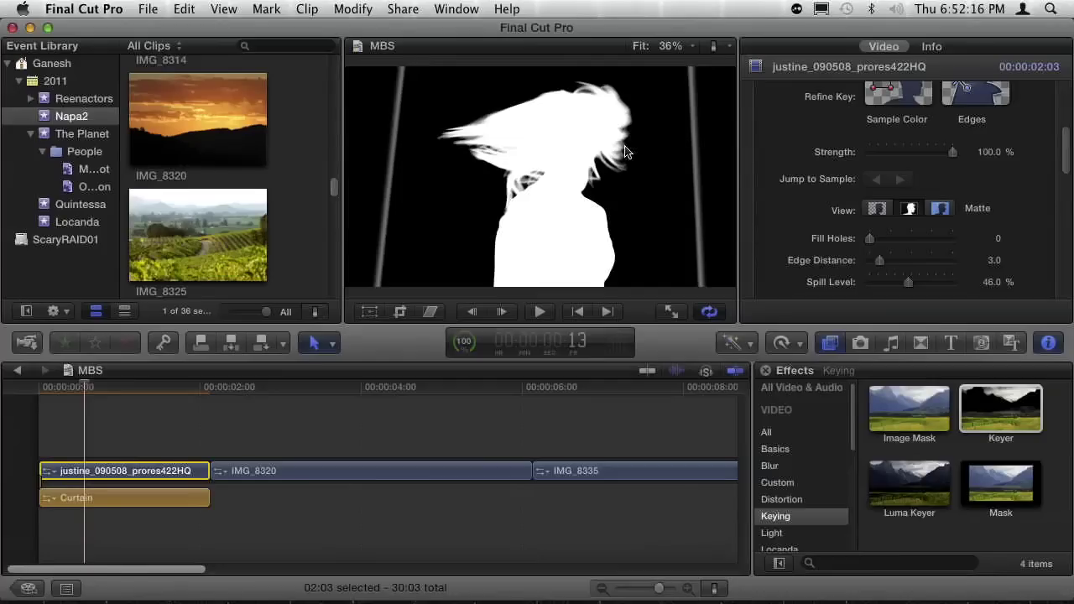
# - Delete the Mask effect while keeping the Keyer, and set the Keyer View back to Composite
pyautogui.scroll(5, 894, 186)
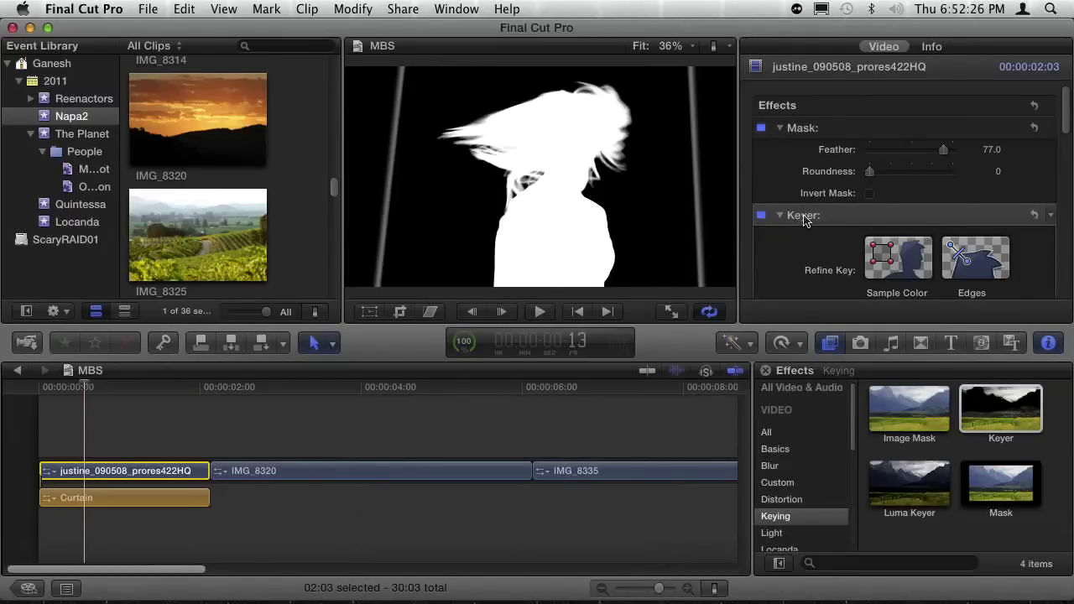
pyautogui.keyDown('shift'); pyautogui.click(808, 128); pyautogui.keyUp('shift')
pyautogui.press('Delete')
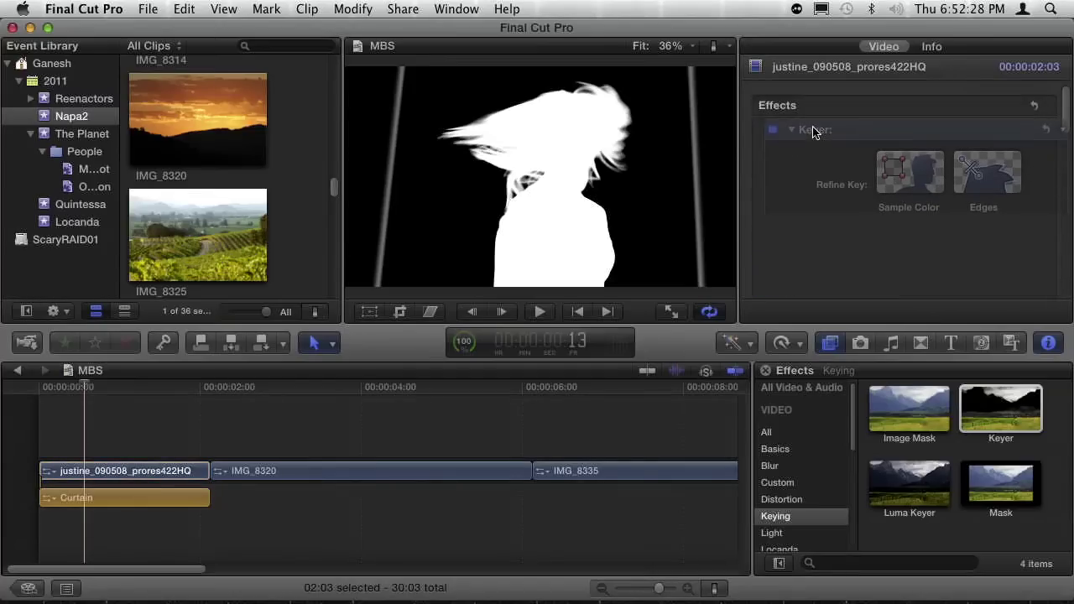
pyautogui.press('super+z')
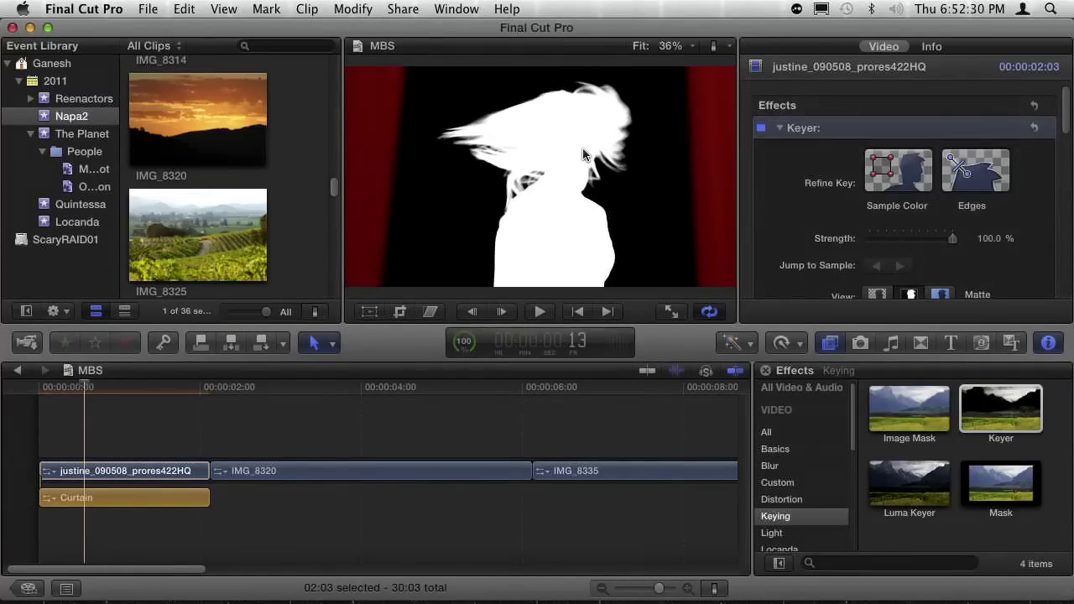
pyautogui.scroll(-2, 856, 235)
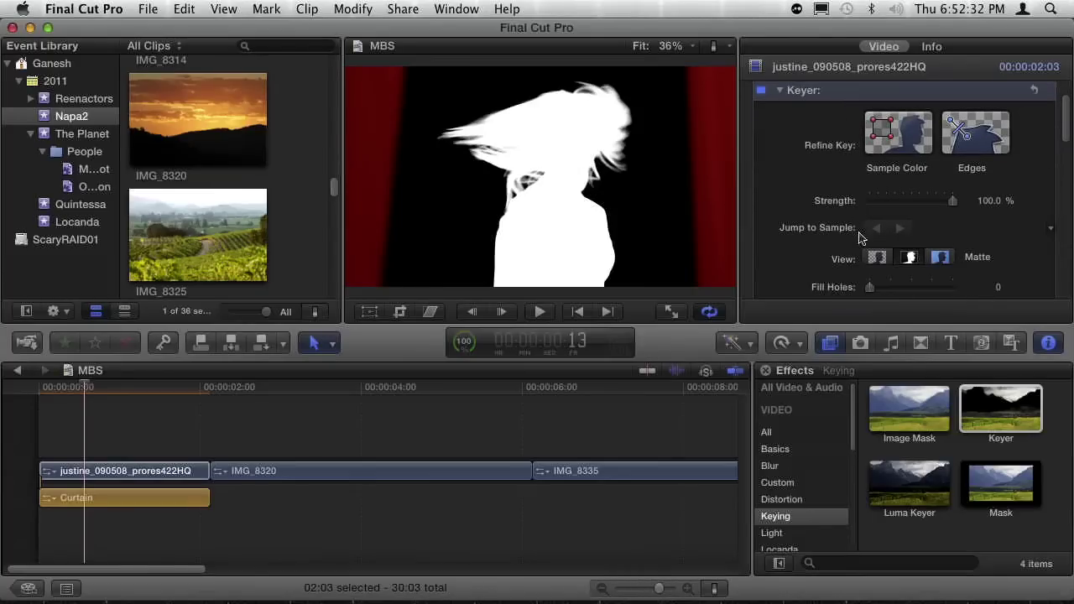
pyautogui.click(877, 260)
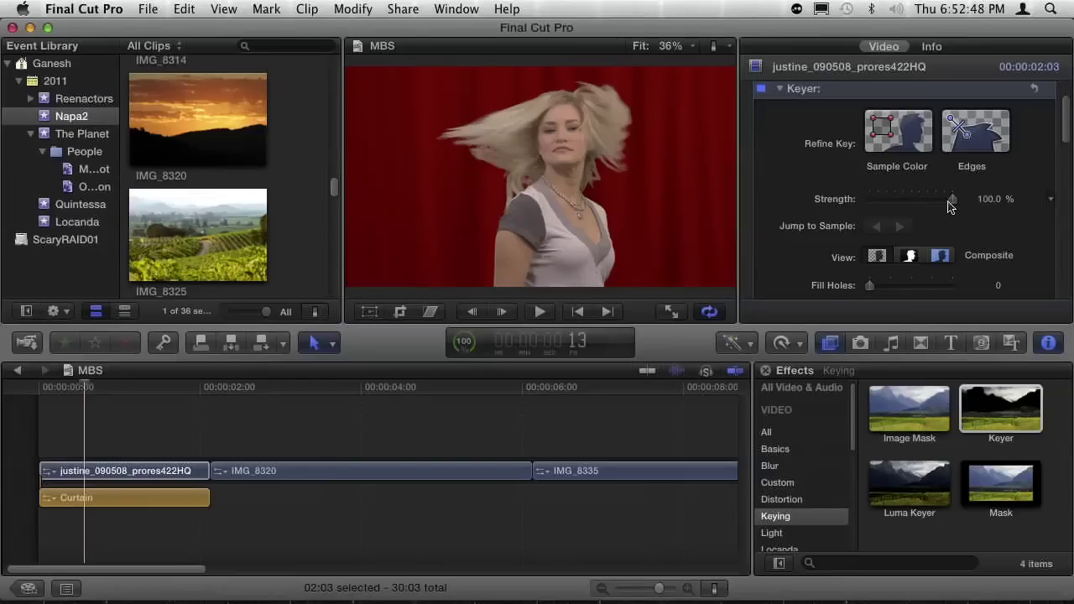
# - Set Keyer Strength to 0% and take two green background samples, left and right of the woman
pyautogui.moveTo(893, 201); pyautogui.dragTo(836, 203)
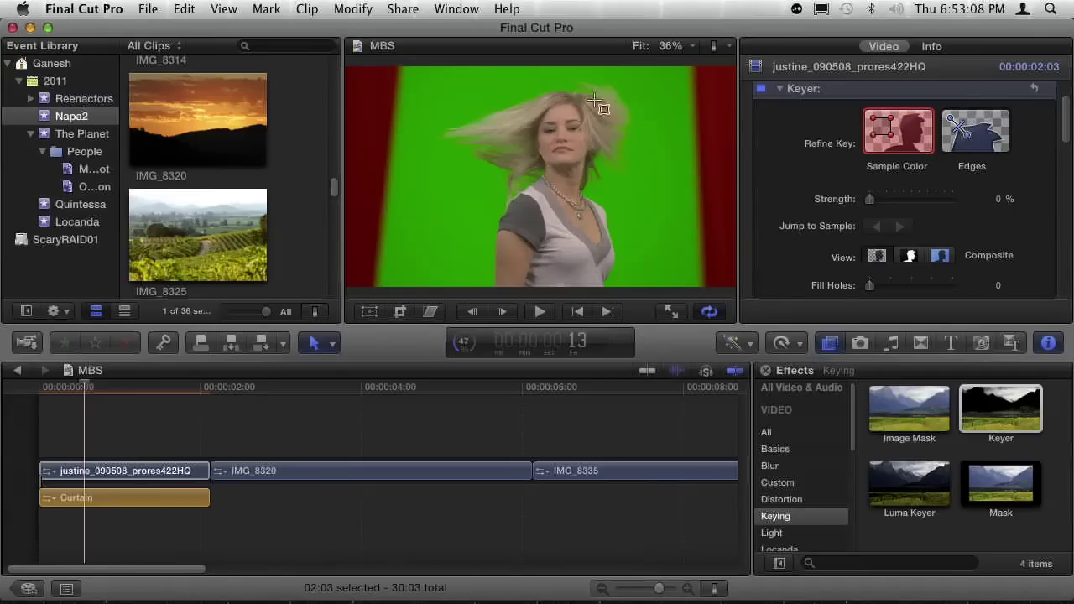
pyautogui.moveTo(423, 180); pyautogui.dragTo(457, 222)
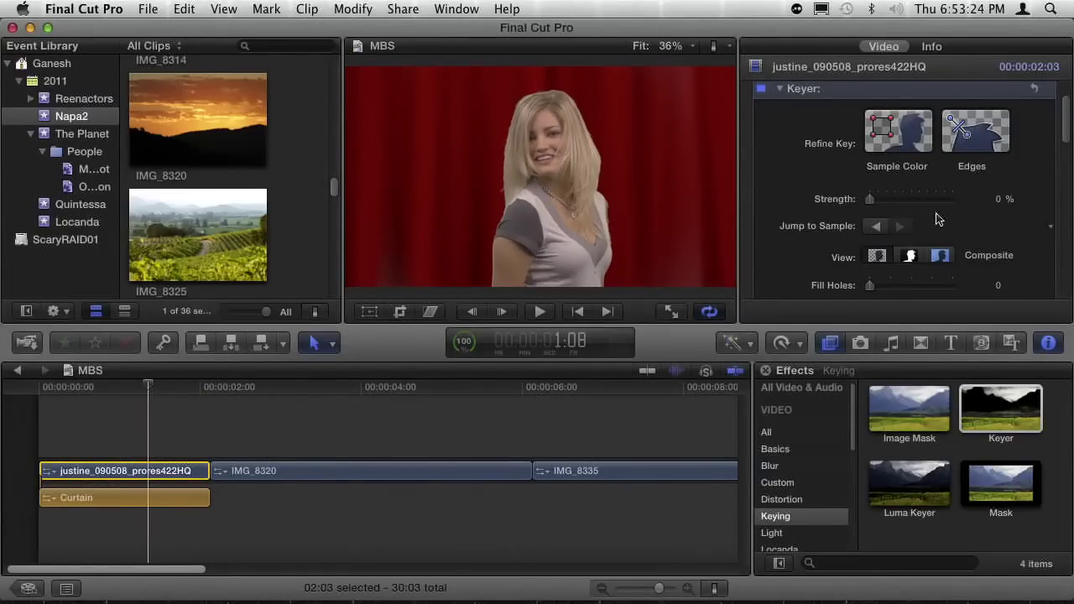
pyautogui.click(885, 149)
pyautogui.moveTo(610, 137); pyautogui.dragTo(643, 172)
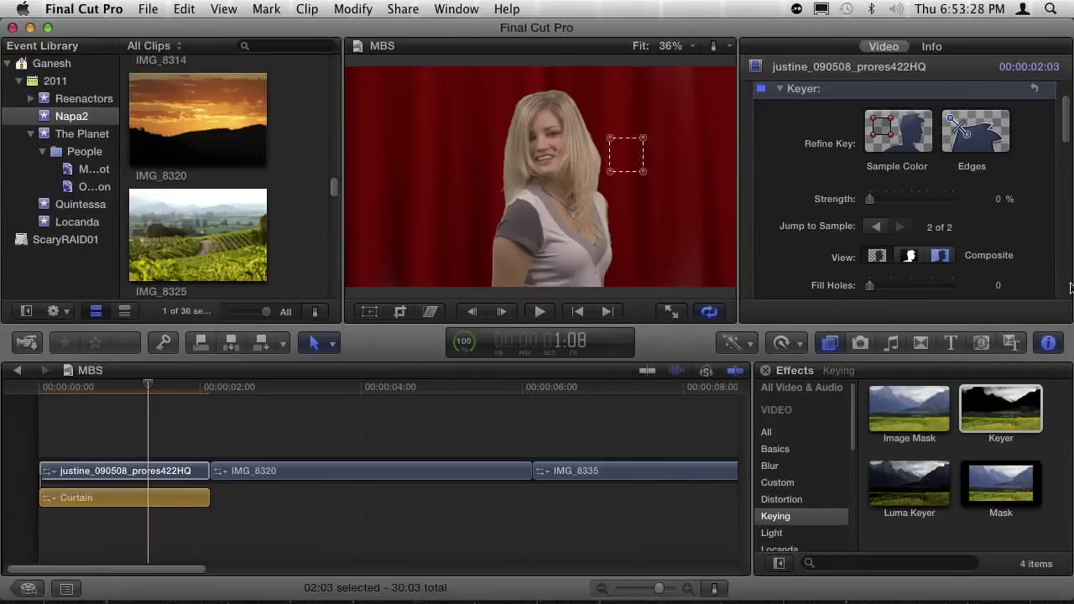
pyautogui.click(877, 227)
pyautogui.click(899, 227)
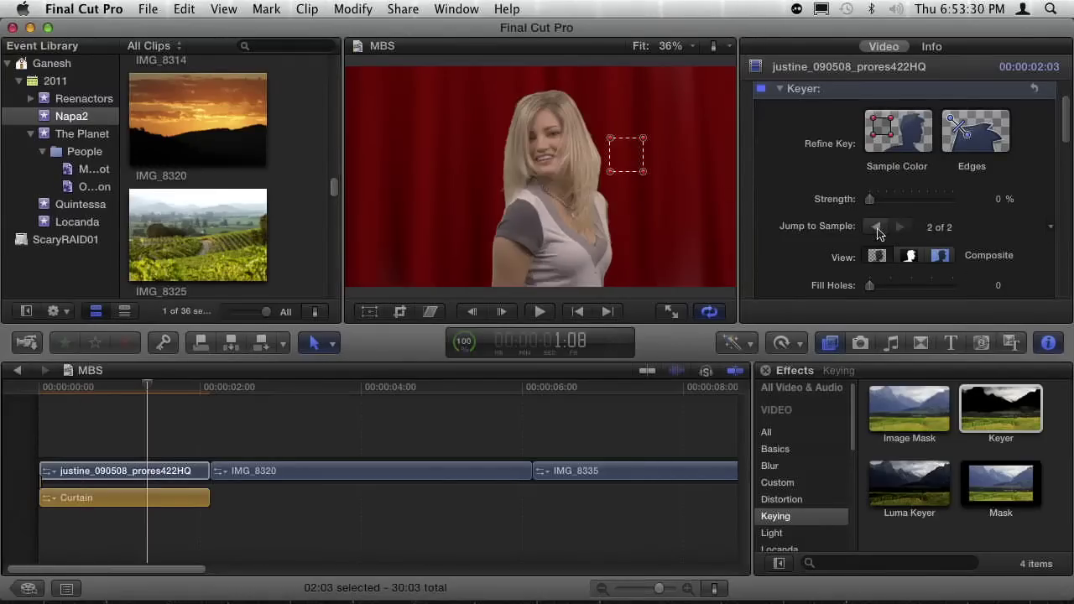
pyautogui.click(877, 227)
# - Draw an Edges line across the flying hair, check Matte, return to Composite, and preview
pyautogui.click(961, 139)
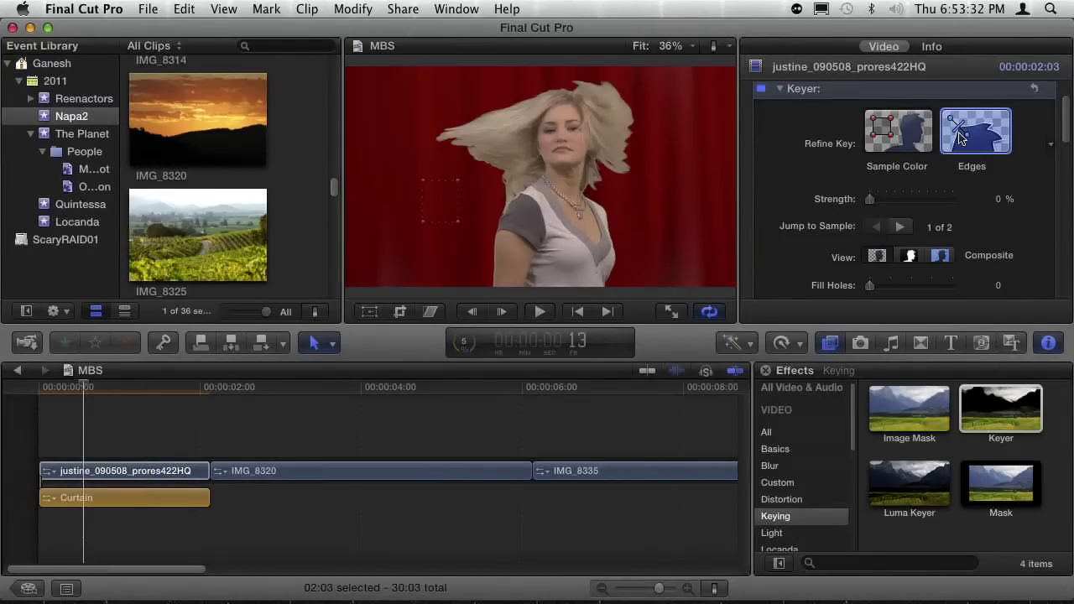
pyautogui.moveTo(484, 106); pyautogui.dragTo(495, 121)
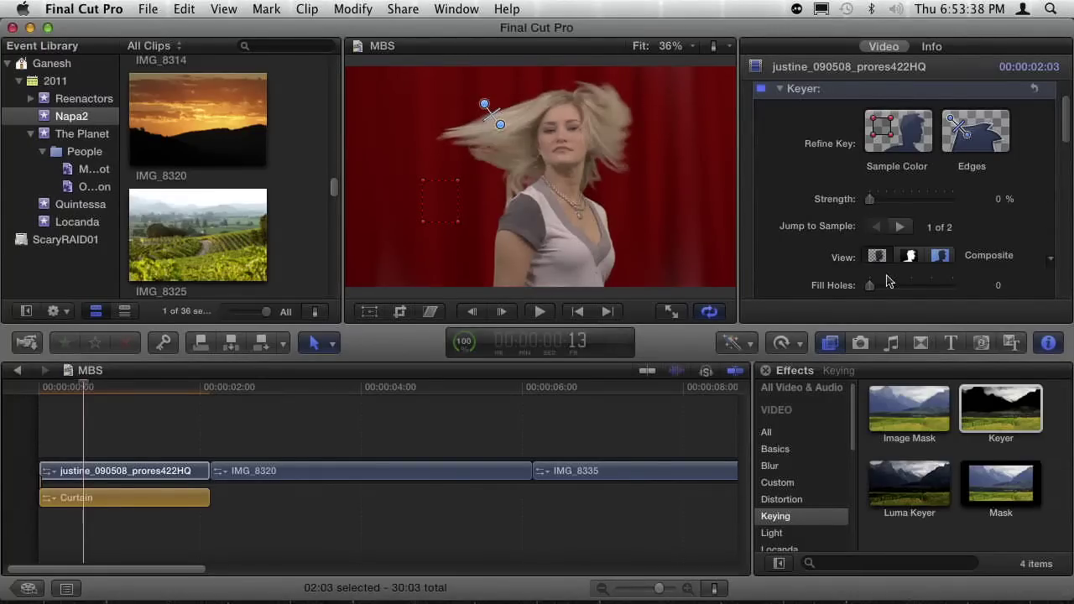
pyautogui.click(908, 256)
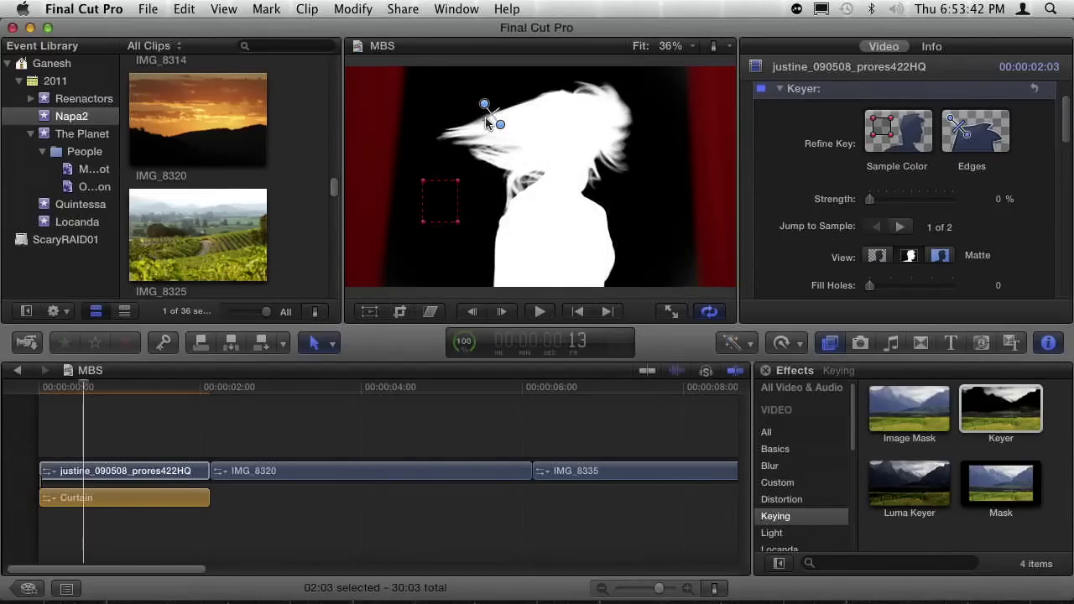
pyautogui.click(876, 257)
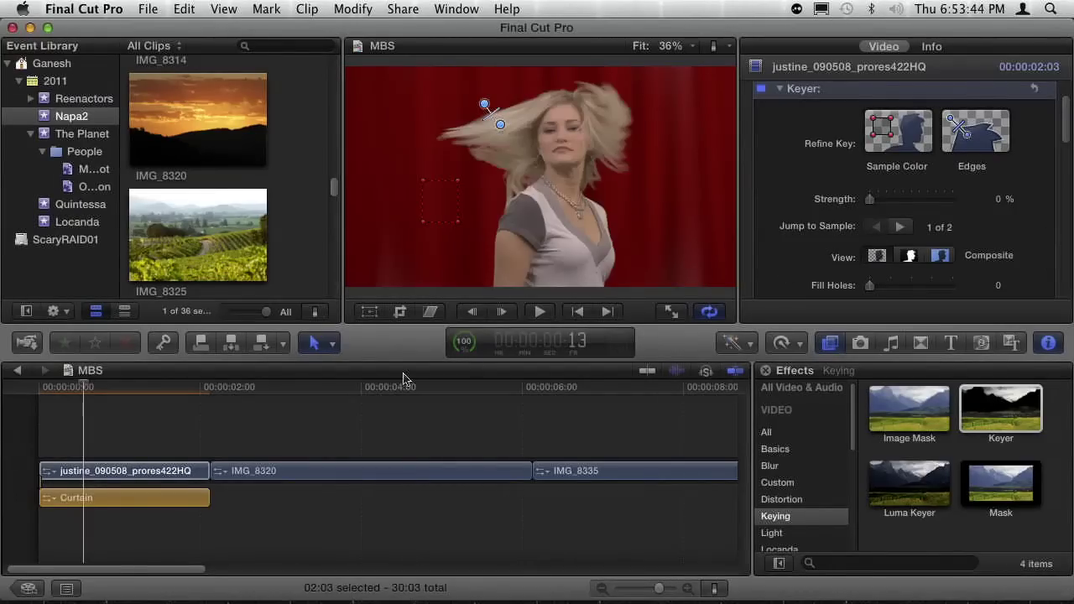
pyautogui.click(165, 424)
pyautogui.moveTo(104, 392)
pyautogui.mouseDown()
pyautogui.moveTo(69, 390)
pyautogui.moveTo(115, 391)
pyautogui.moveTo(88, 396)
pyautogui.mouseUp()
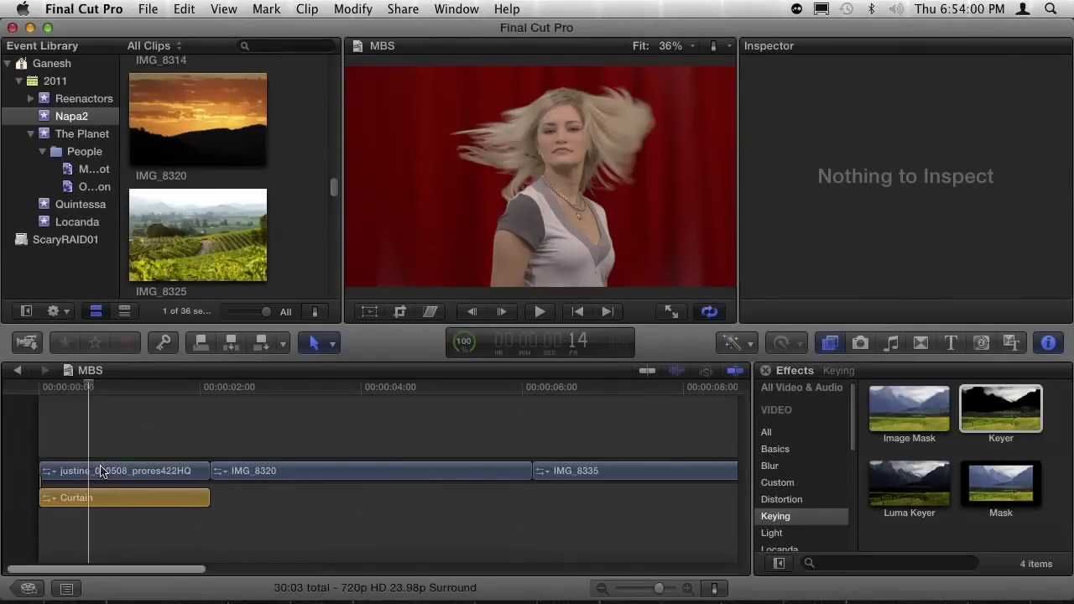
# - Copy the keyed justine clip, paste it at the start with Paste as Connected Clip, and select the copy
pyautogui.click(101, 472)
pyautogui.press('Home')
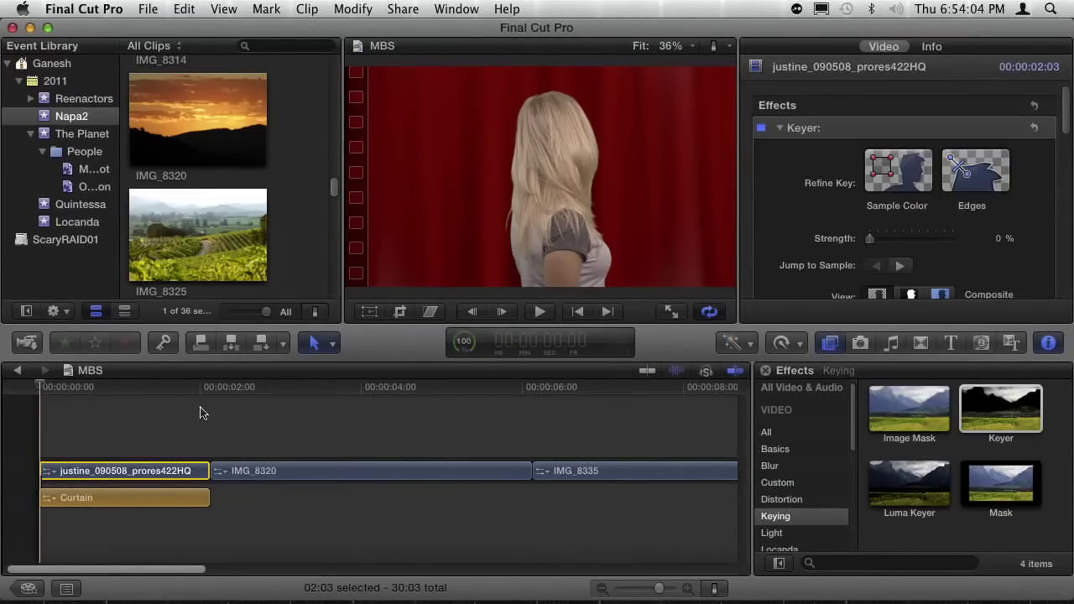
pyautogui.click(184, 10)
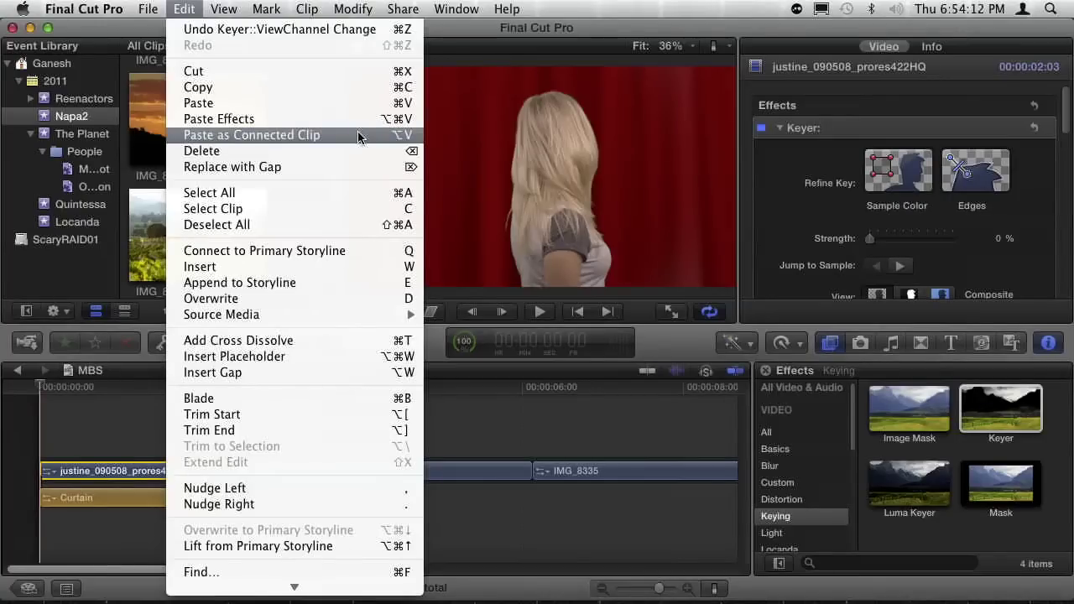
pyautogui.click(357, 135)
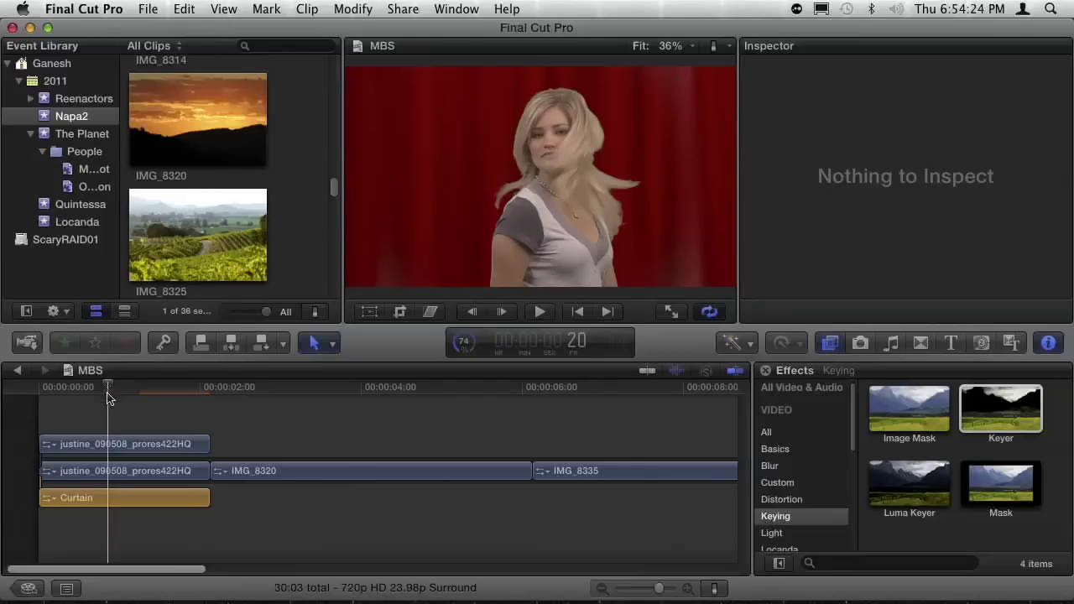
pyautogui.click(111, 445)
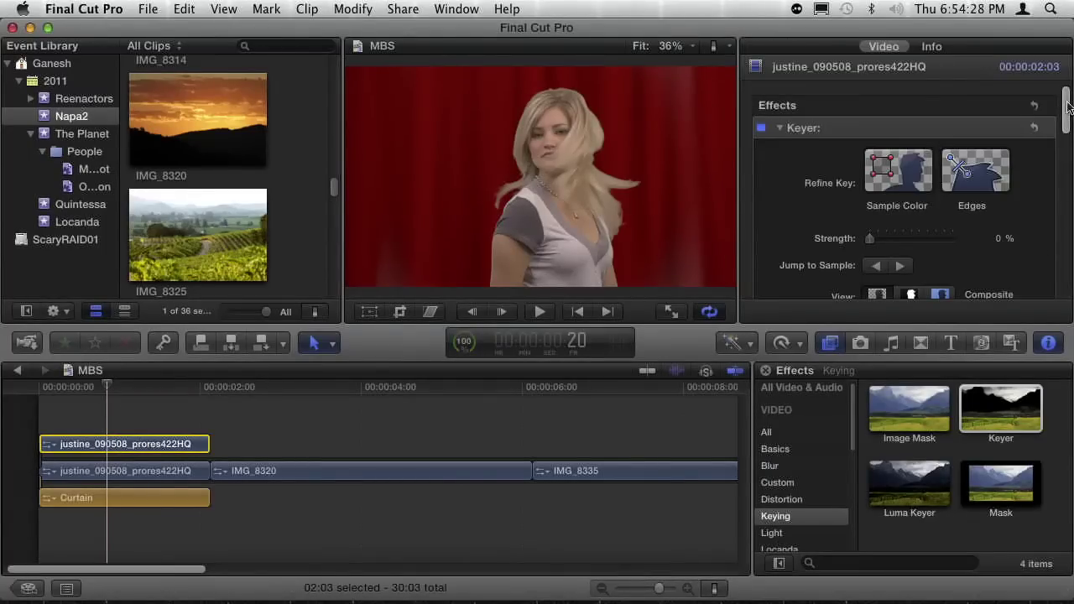
# - Set the duplicate clip's Compositing blend mode to Overlay
pyautogui.moveTo(1068, 105); pyautogui.dragTo(1059, 285)
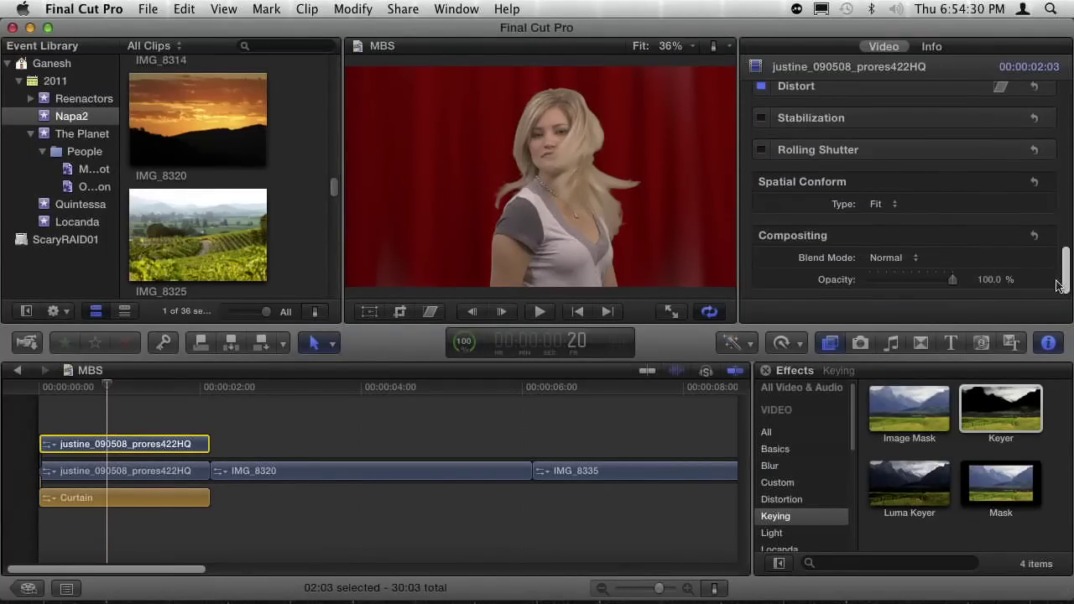
pyautogui.click(911, 259)
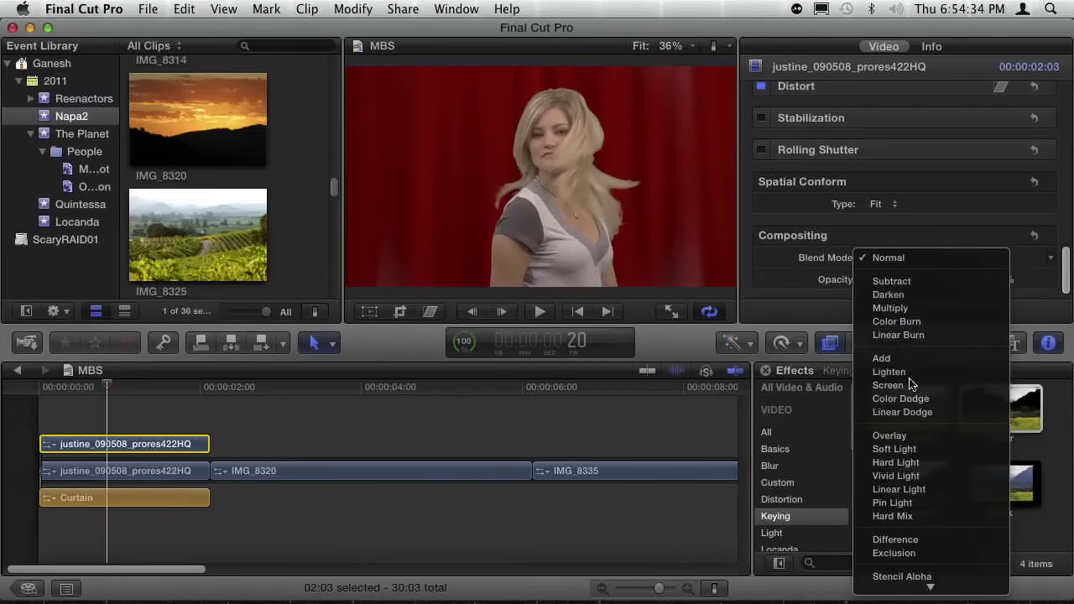
pyautogui.click(922, 437)
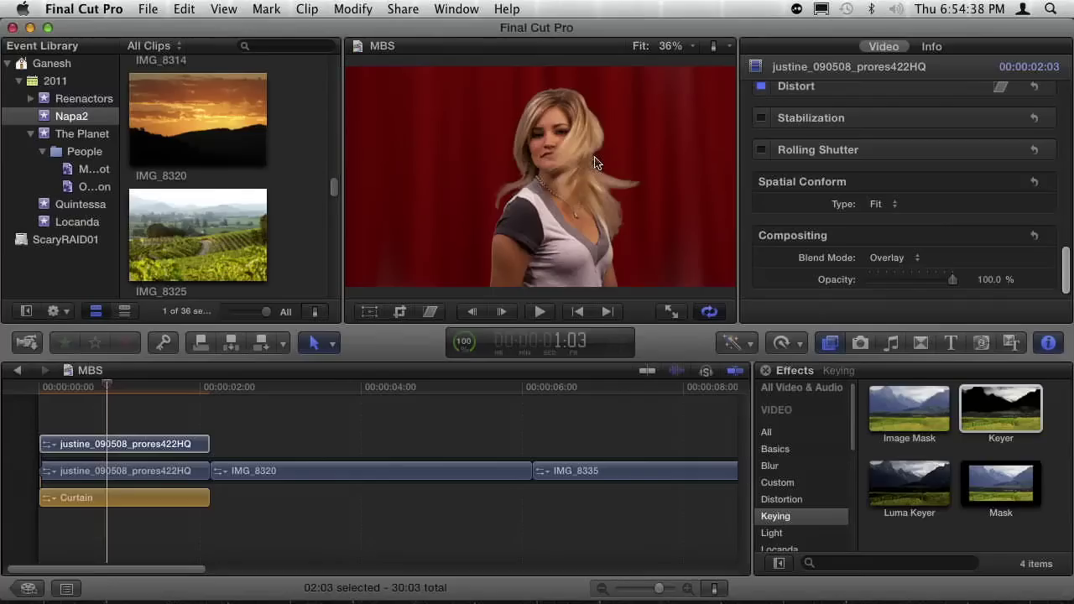
# - Select the connected duplicate and toggle it off and on to compare the Overlay effect
pyautogui.scroll(15, 851, 187)
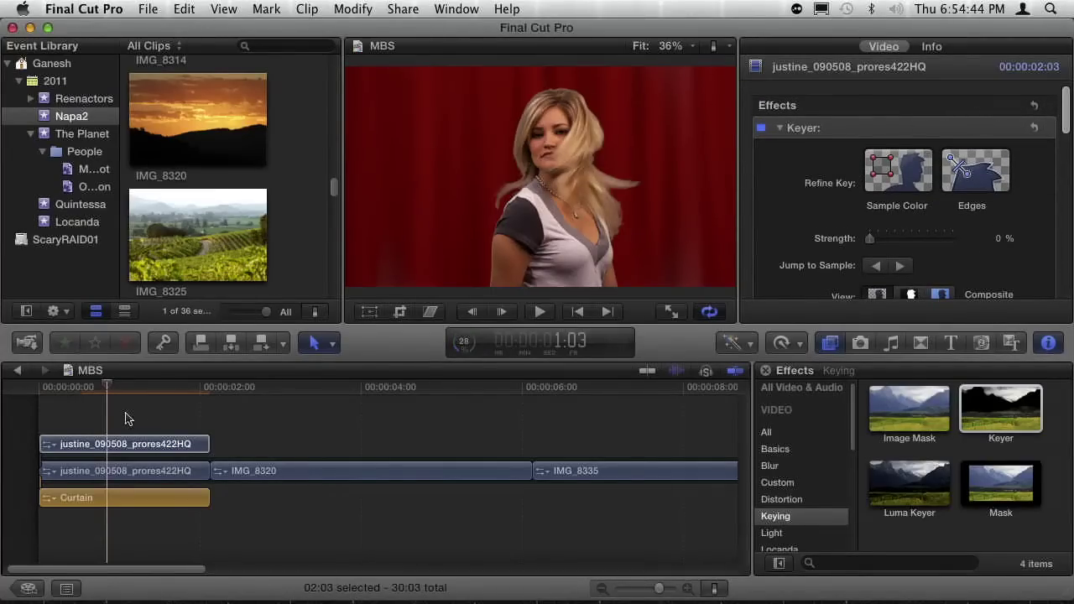
pyautogui.click(117, 443)
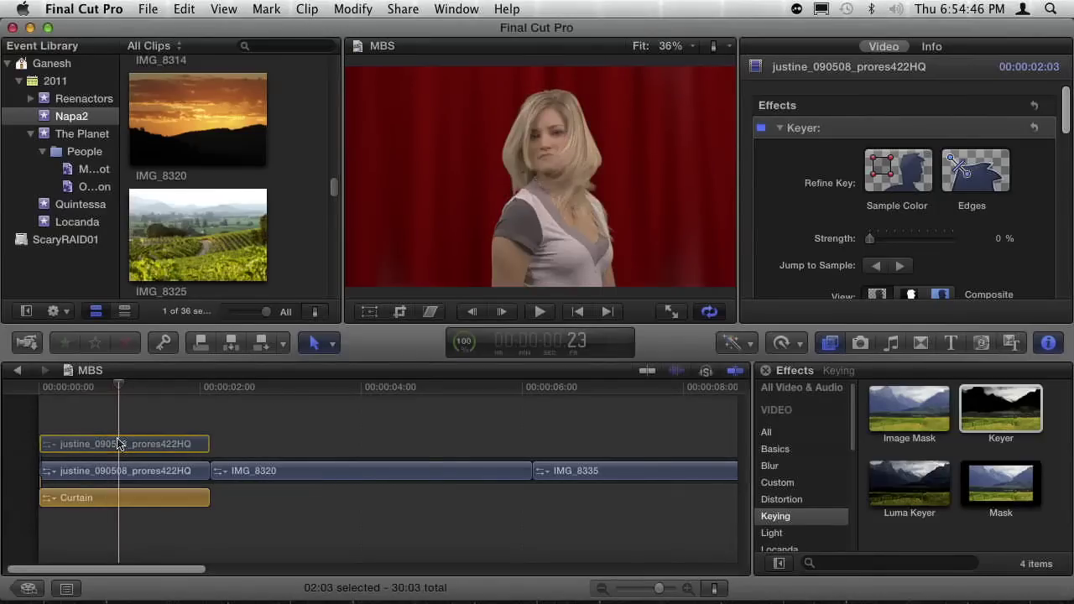
pyautogui.press('v')
pyautogui.press('v')
pyautogui.press('v')
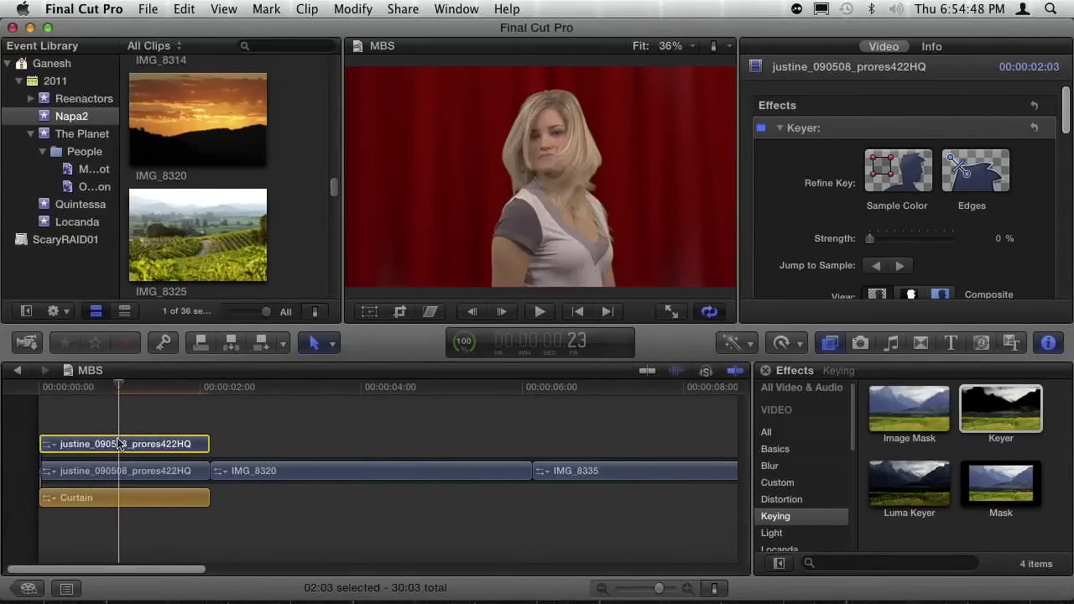
pyautogui.press('v')
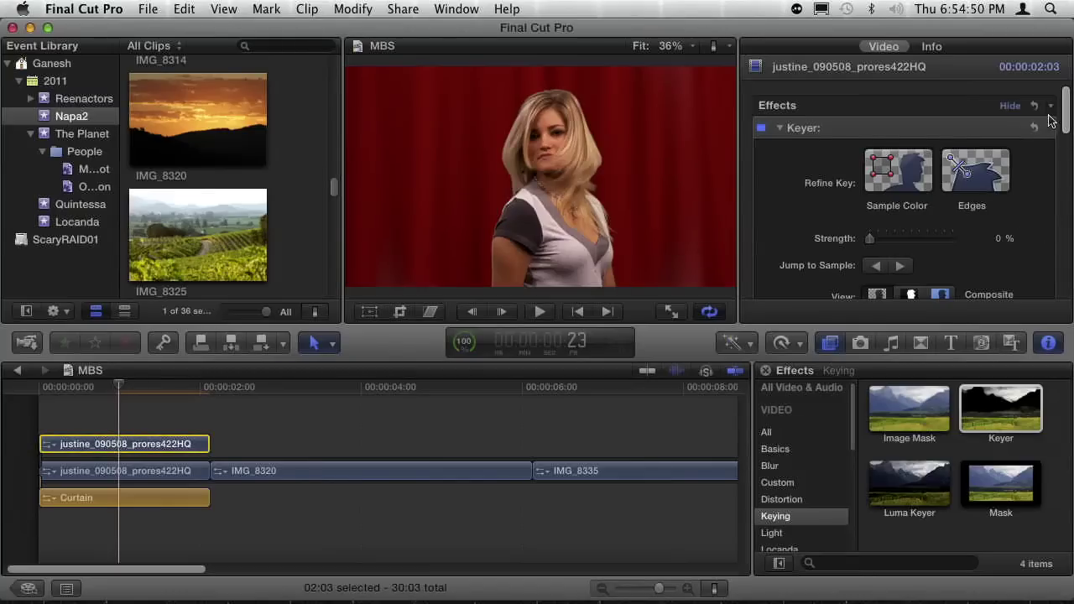
# - Lower the duplicate's opacity to 76.5% and deselect it to view the result
pyautogui.moveTo(1067, 122); pyautogui.dragTo(1059, 302)
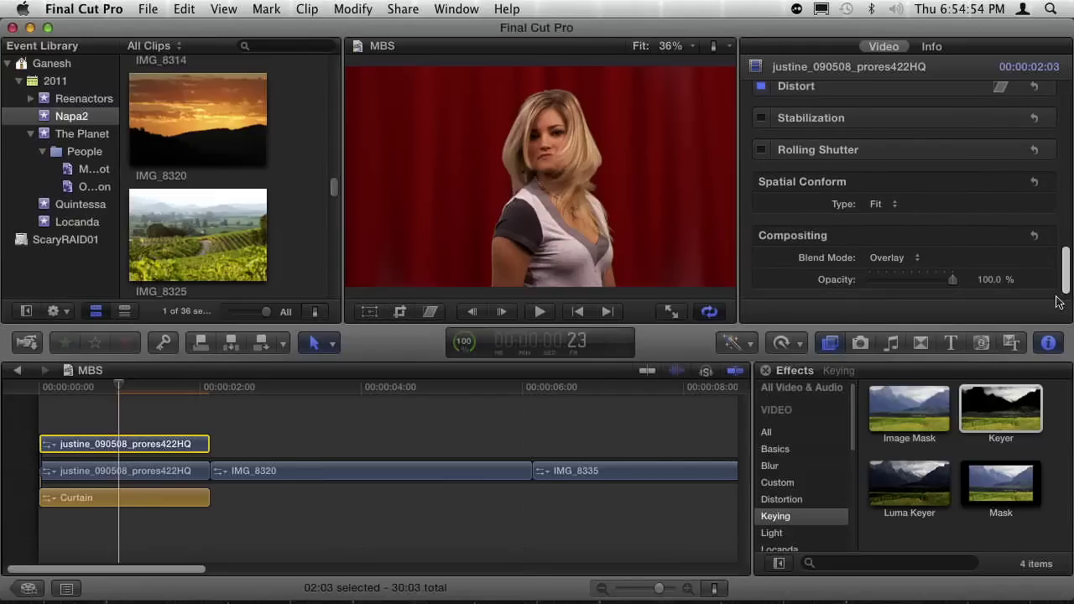
pyautogui.moveTo(930, 282); pyautogui.dragTo(906, 279)
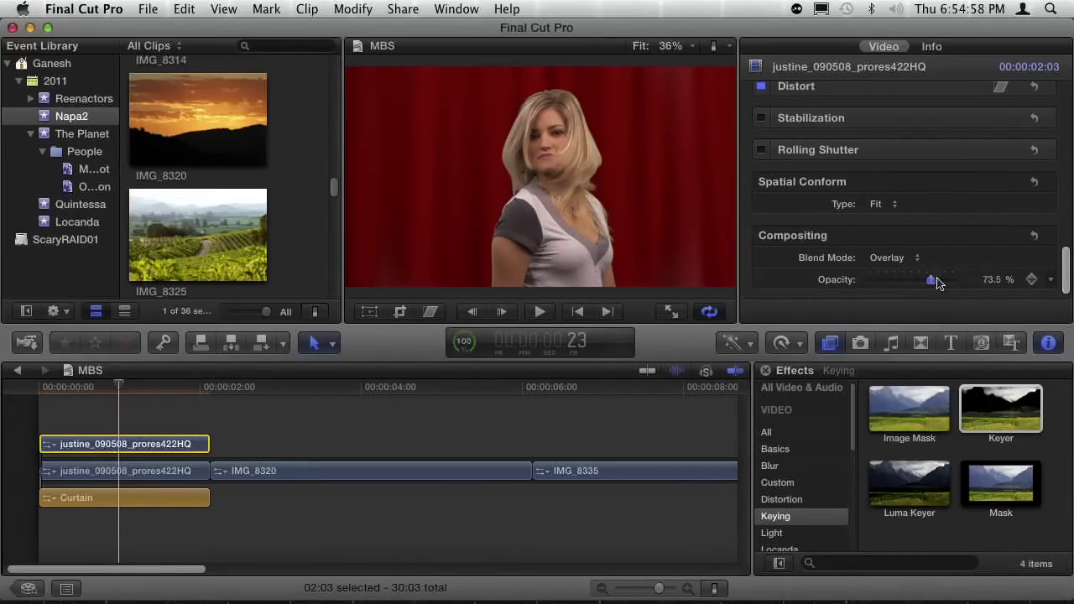
pyautogui.moveTo(938, 284); pyautogui.dragTo(961, 282)
pyautogui.click(48, 411)
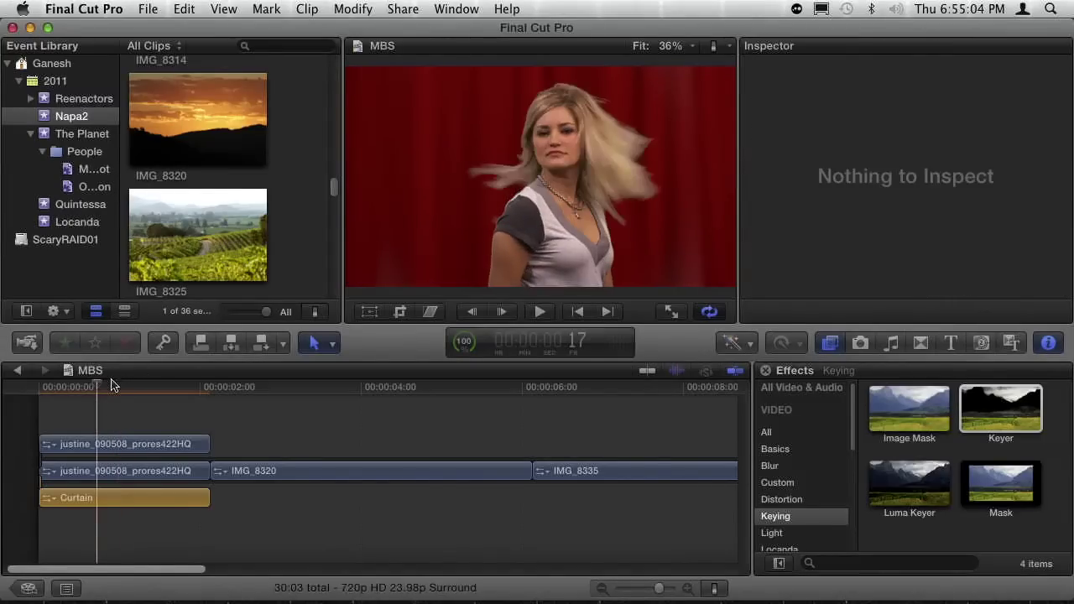